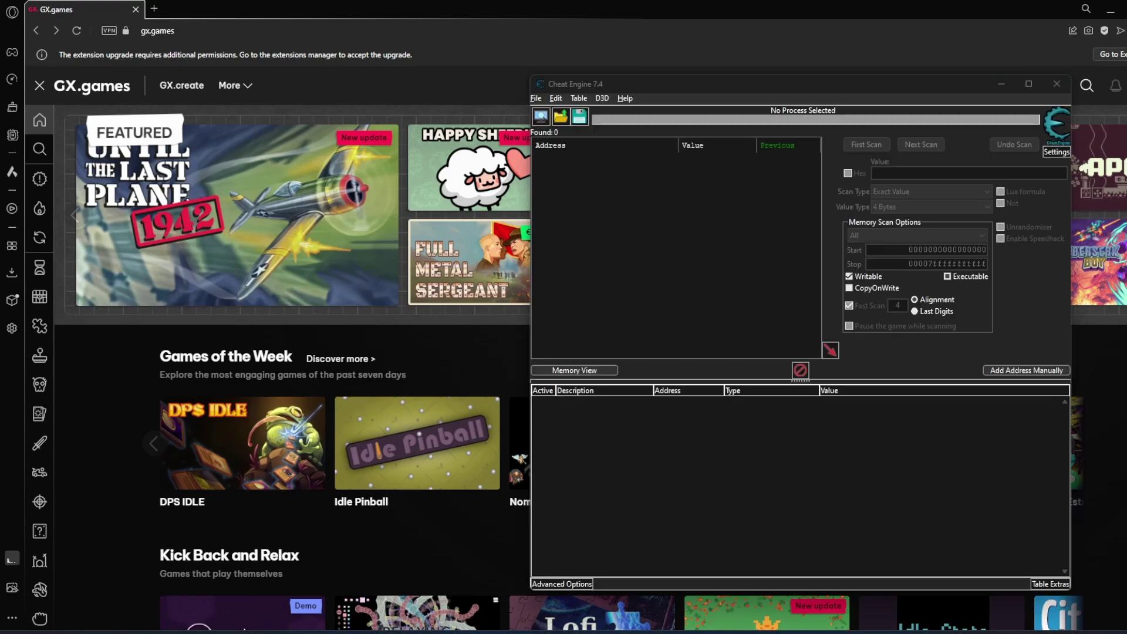
Step: Filter Cheat Engine's process list by "opera" and look through the matching processes and windows before closing the list
left_click(541, 116)
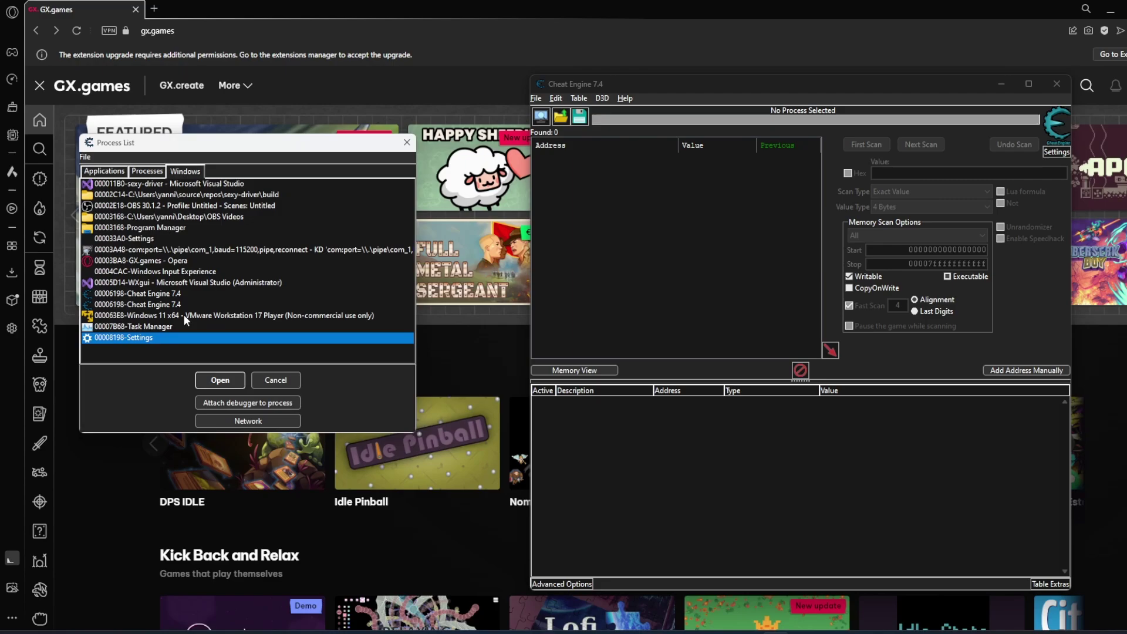
left_click(125, 262)
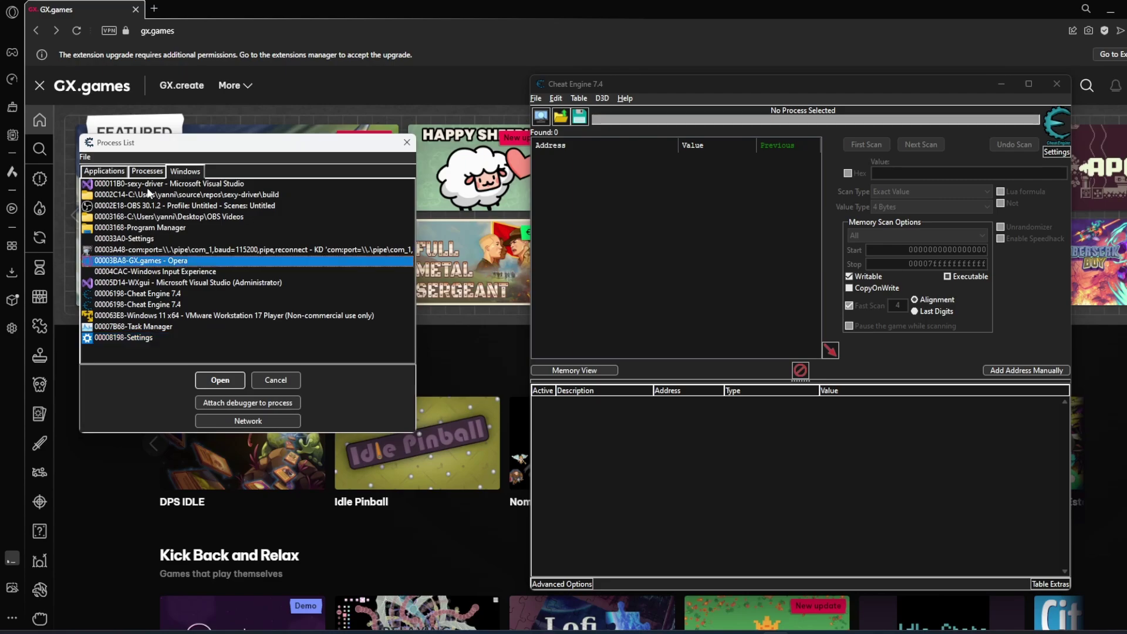
left_click(148, 173)
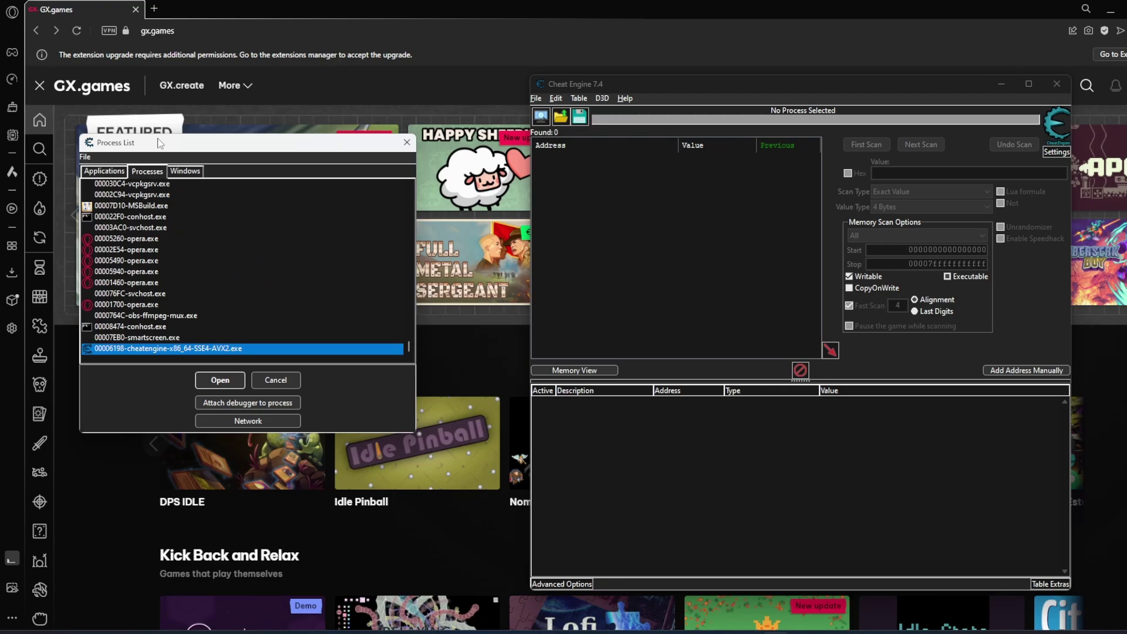
type("opera")
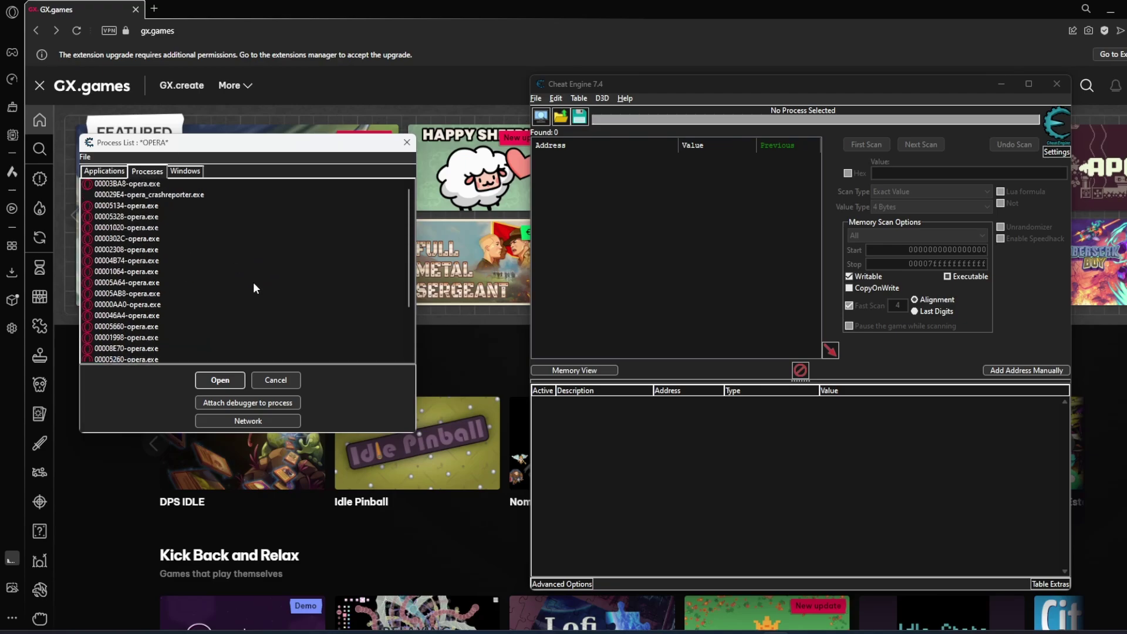
left_click(185, 171)
left_click(173, 186)
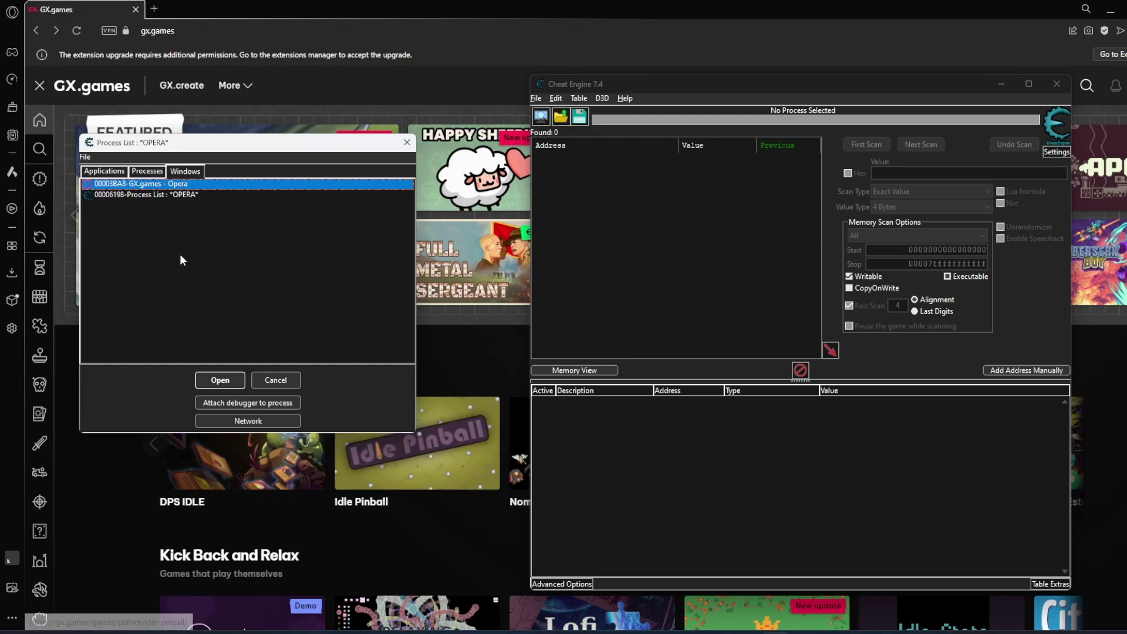
left_click(407, 142)
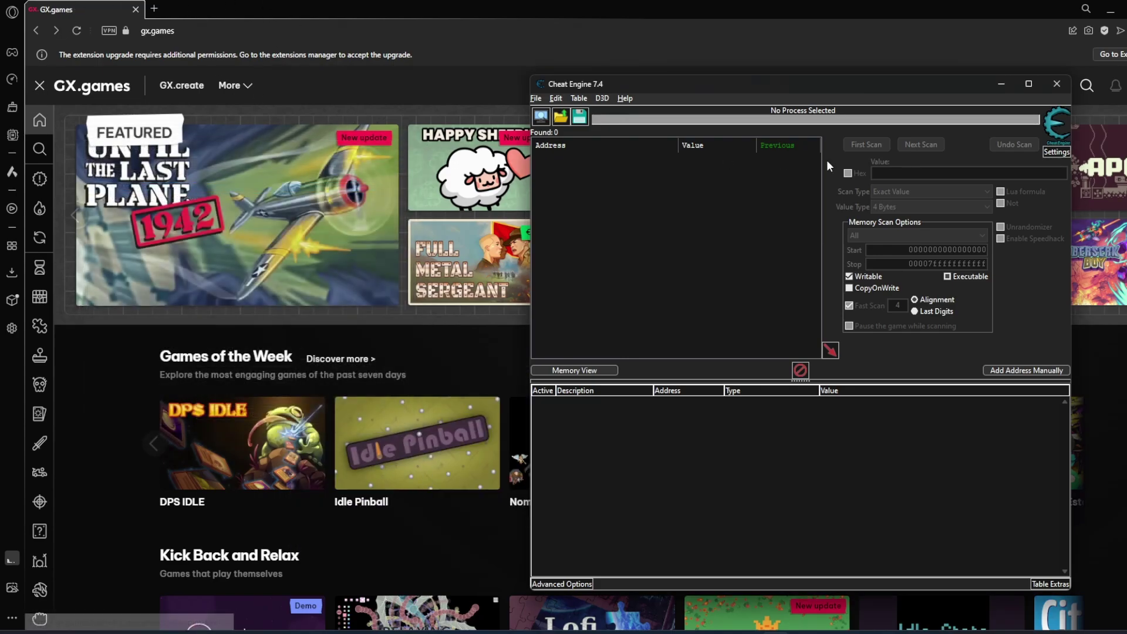
Step: Open the Opera browser's own task manager and locate the entry for the GX.games tab
left_click(9, 13)
mouse_move(37, 294)
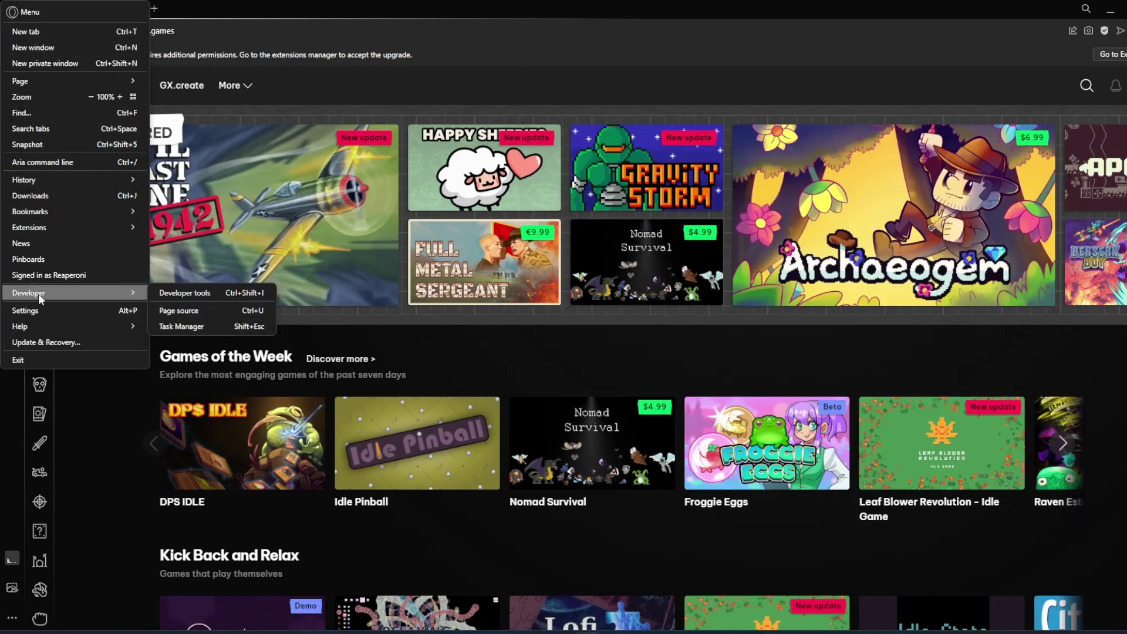
left_click(213, 330)
scroll(531, 342, "down", 3)
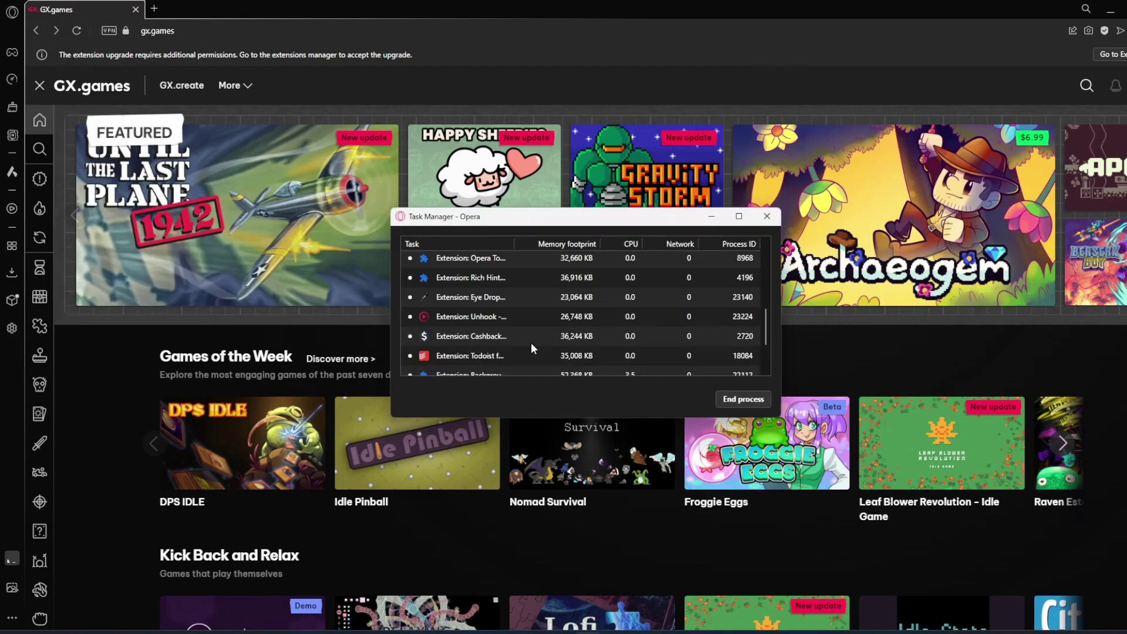
scroll(531, 343, "up", 3)
scroll(531, 343, "down", 1)
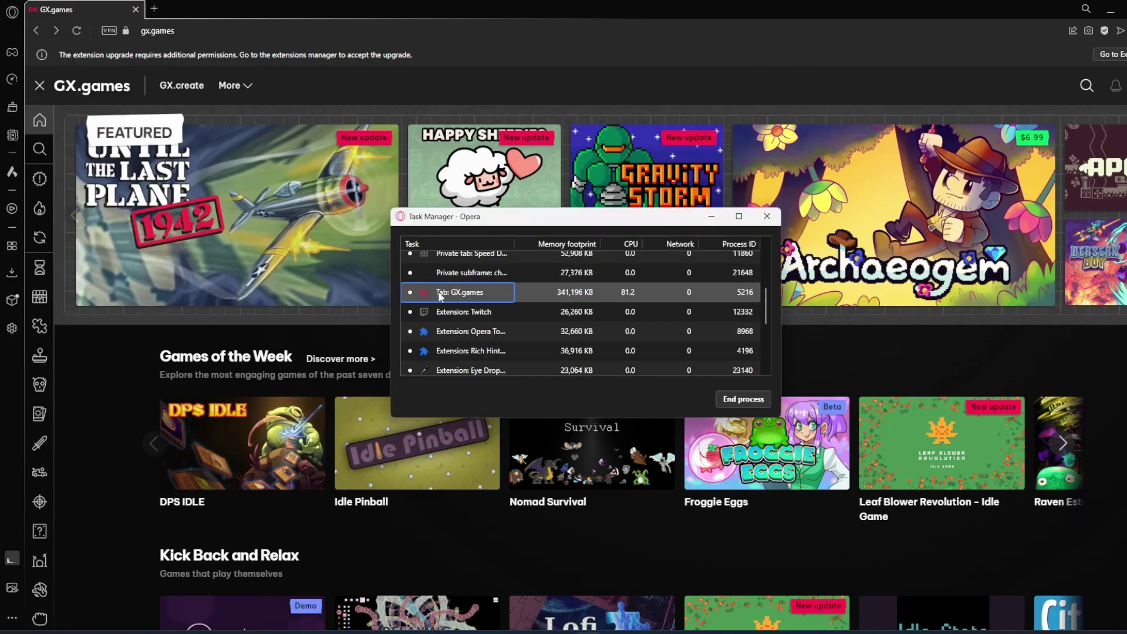
Step: Open an additional blank browser tab, return to the GX.games tab and bring the browser's task manager back into view
left_click(154, 8)
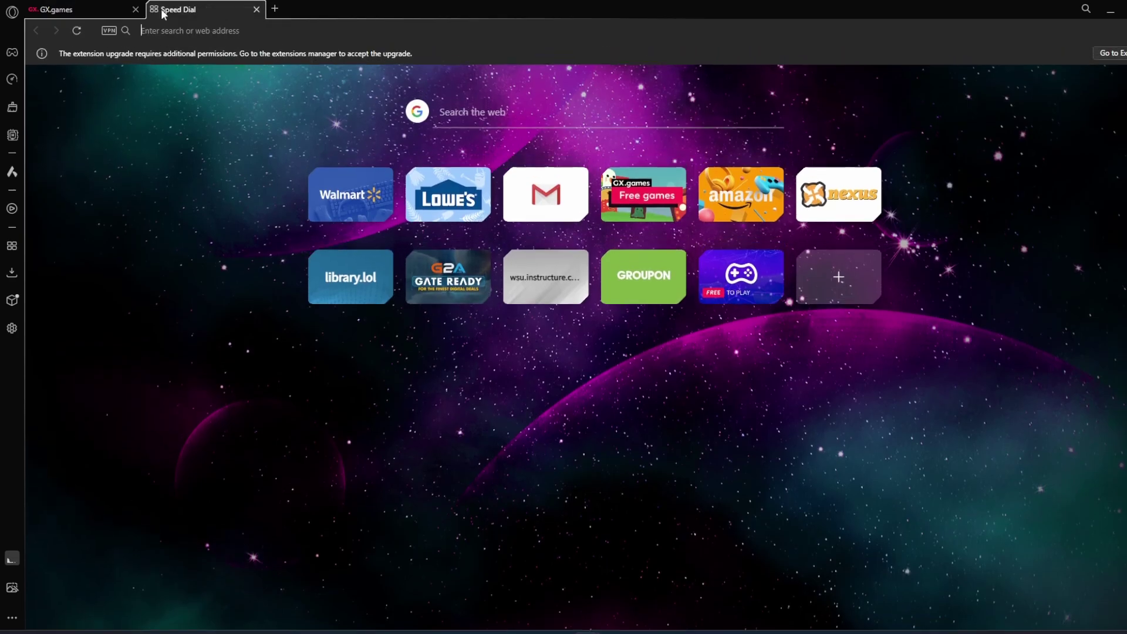
left_click(82, 9)
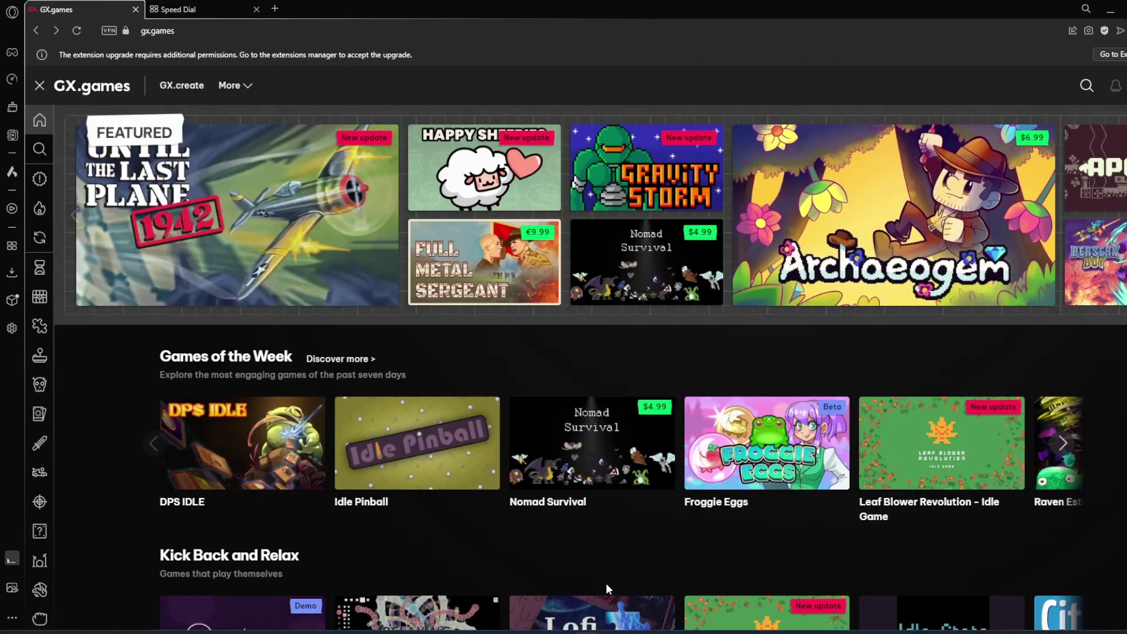
mouse_move(629, 590)
left_click(652, 555)
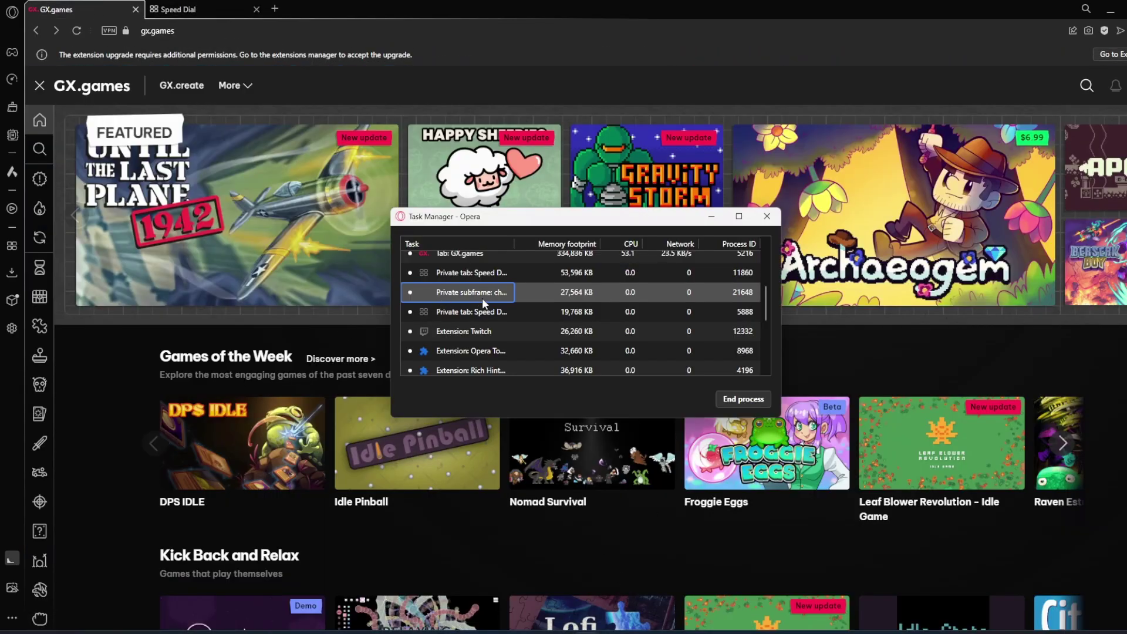
Step: Look up the process ID of the GX.games tab in the browser's task manager and close it
scroll(499, 317, "up", 3)
scroll(471, 330, "down", 2)
left_click(471, 323)
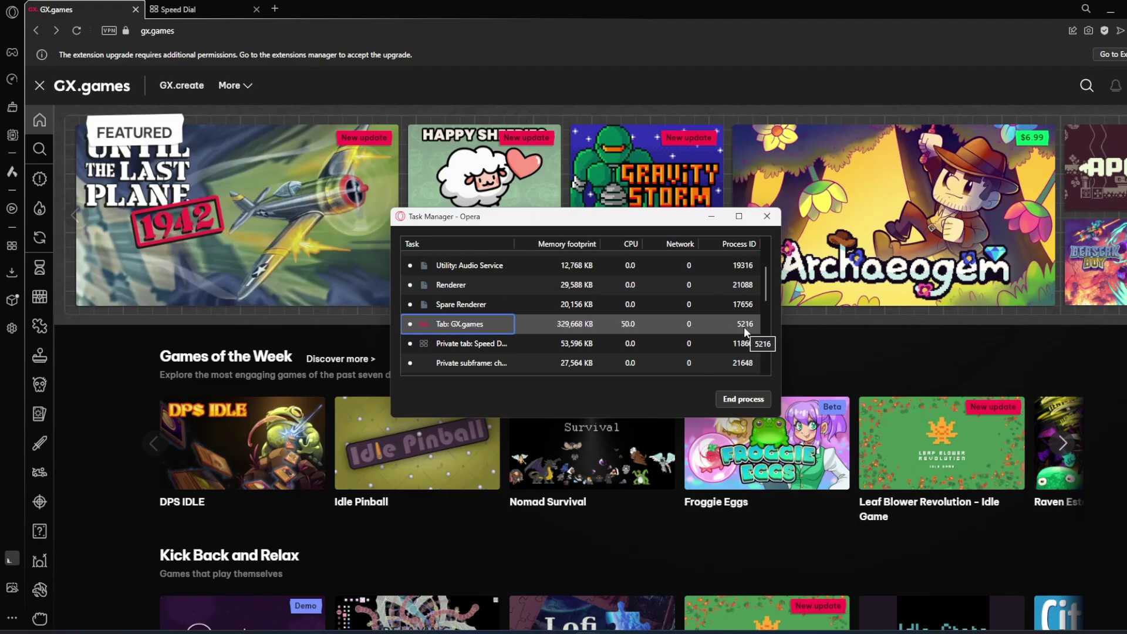
left_click(767, 216)
Step: Switch to Cheat Engine, reopen the process list and re-enter the "opera" filter to list all matching processes
left_click(774, 555)
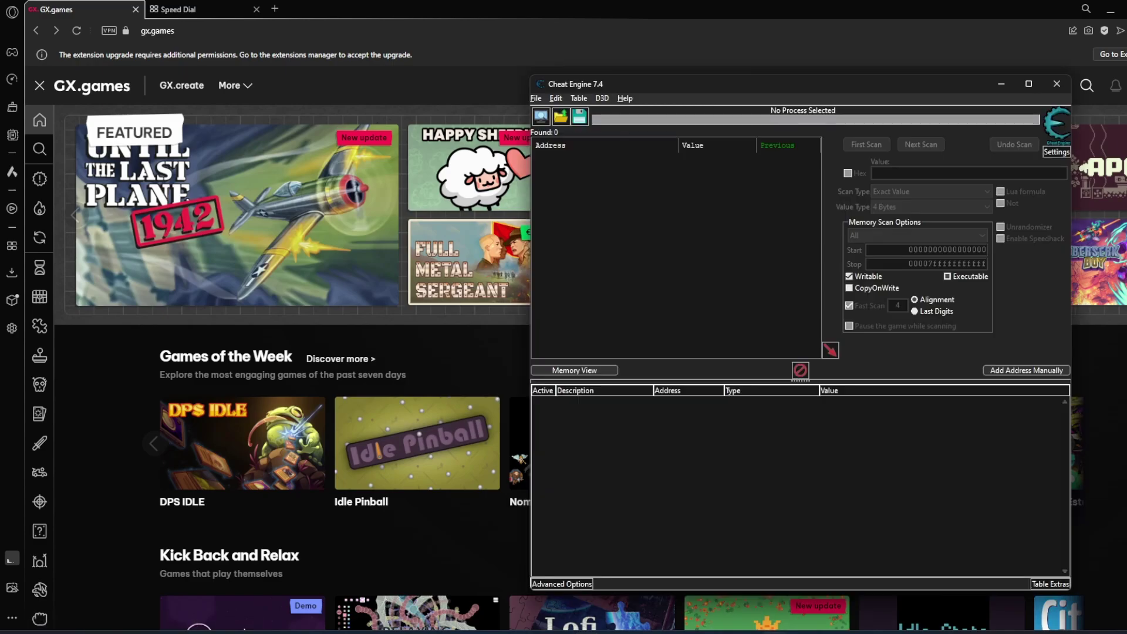
left_click(541, 117)
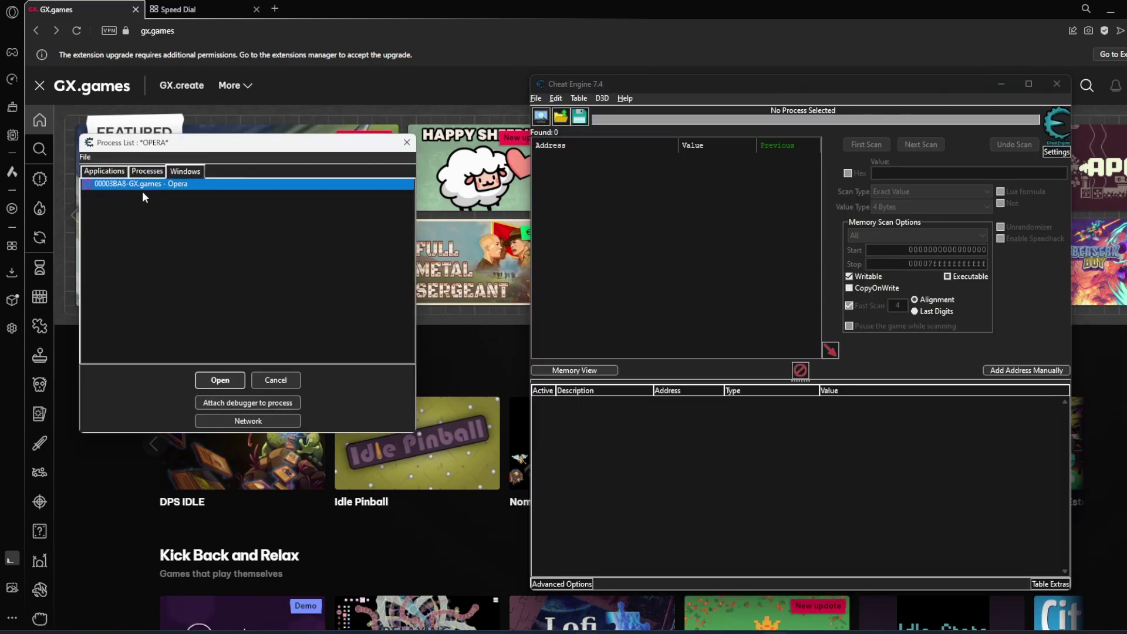
key("BackSpace")
key("BackSpace")
key("BackSpace")
key("BackSpace")
key("BackSpace")
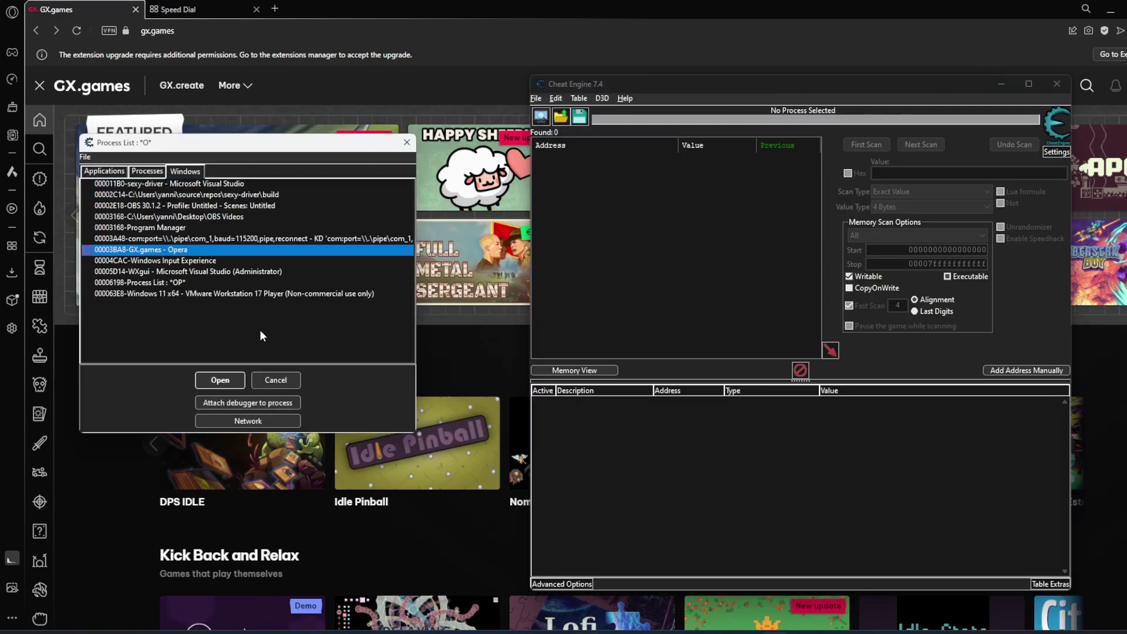
type("ope")
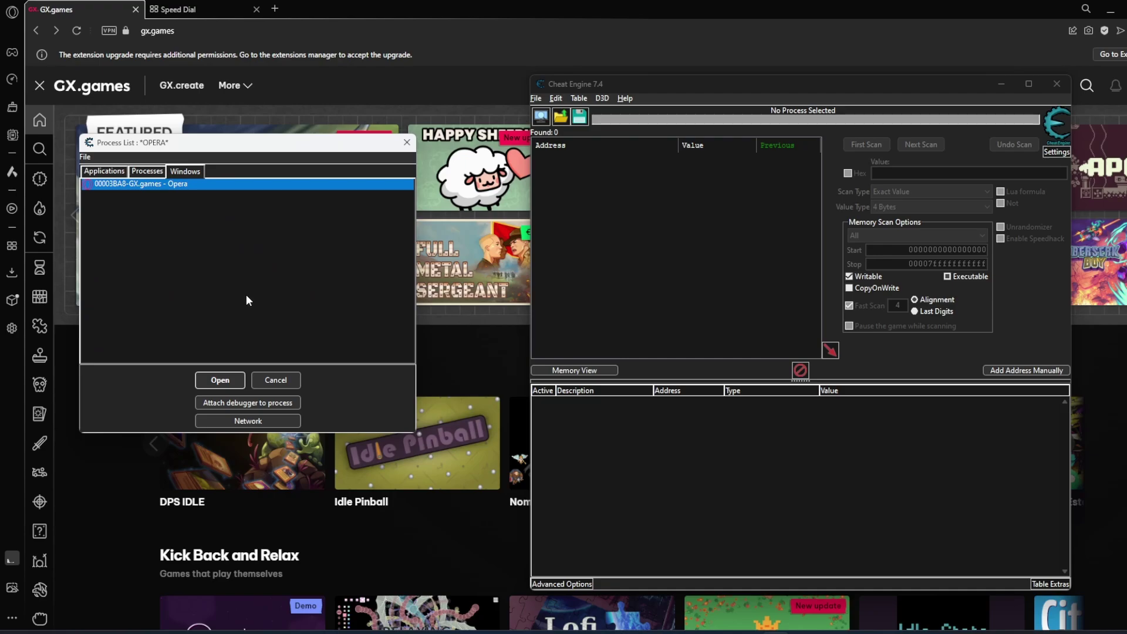
left_click(147, 172)
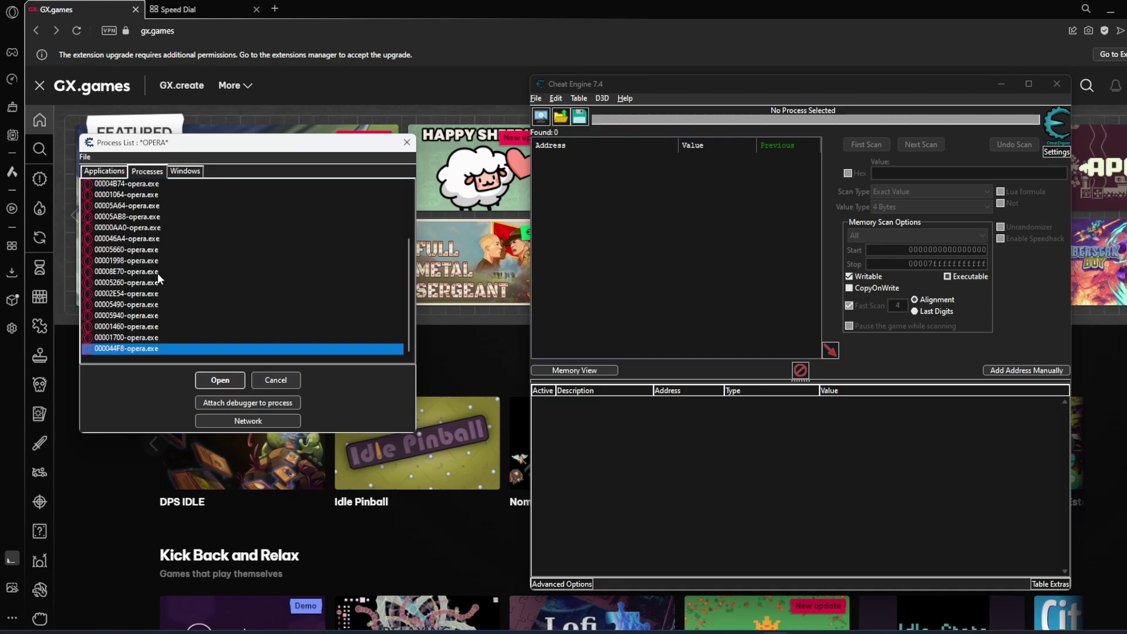
Step: Convert the listed process IDs to decimal and open the opera.exe process with PID 5216
right_click(182, 297)
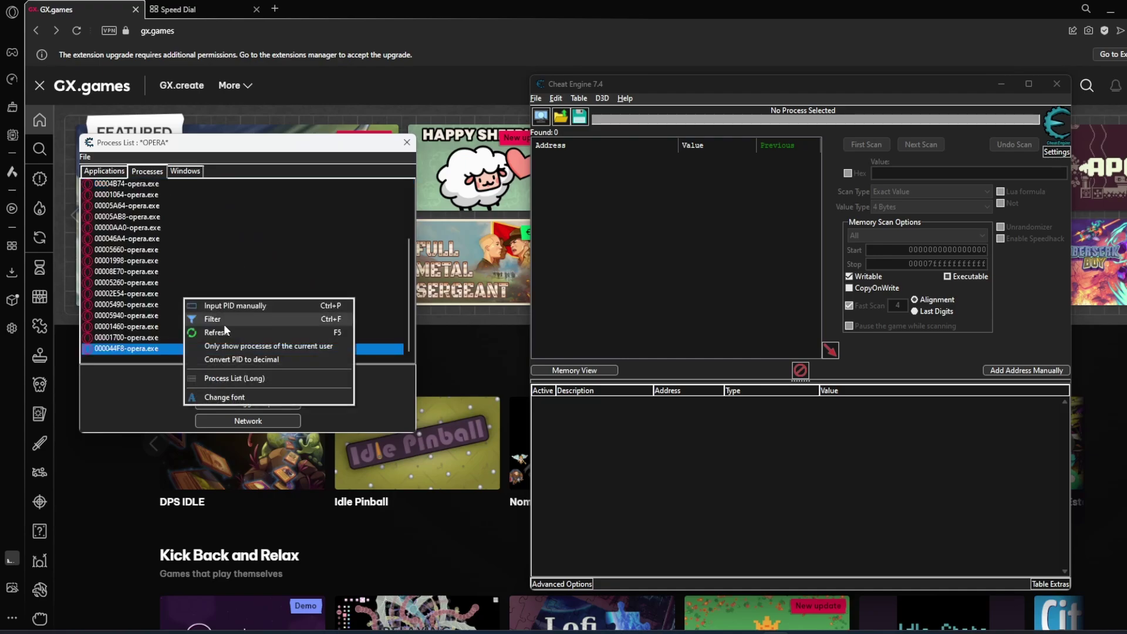
left_click(288, 360)
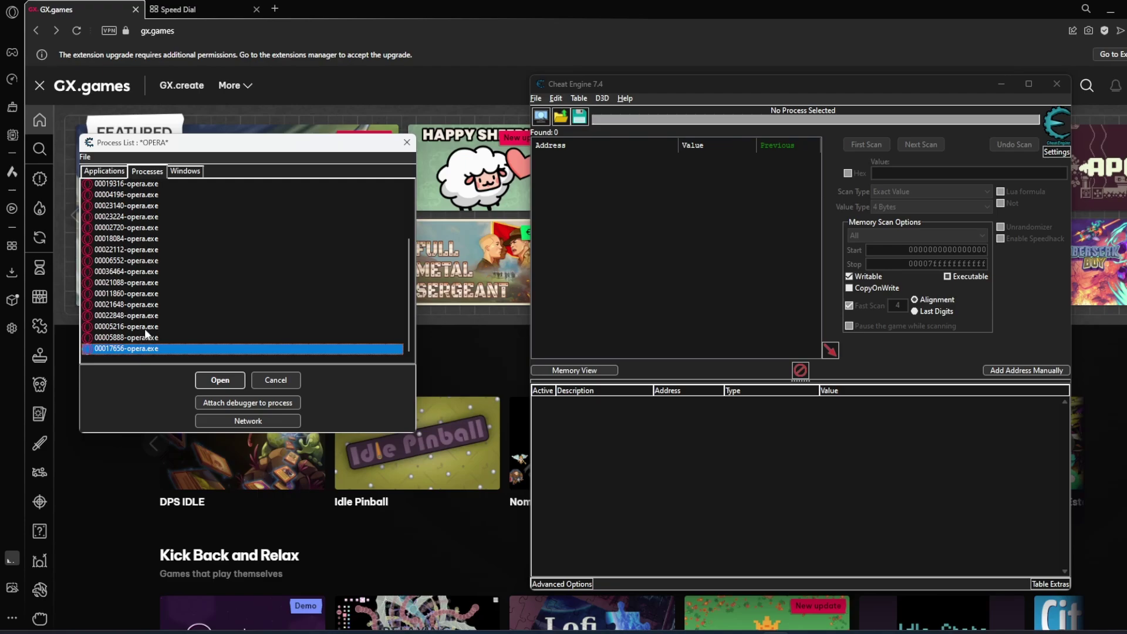
left_click(144, 327)
scroll(146, 317, "up", 1)
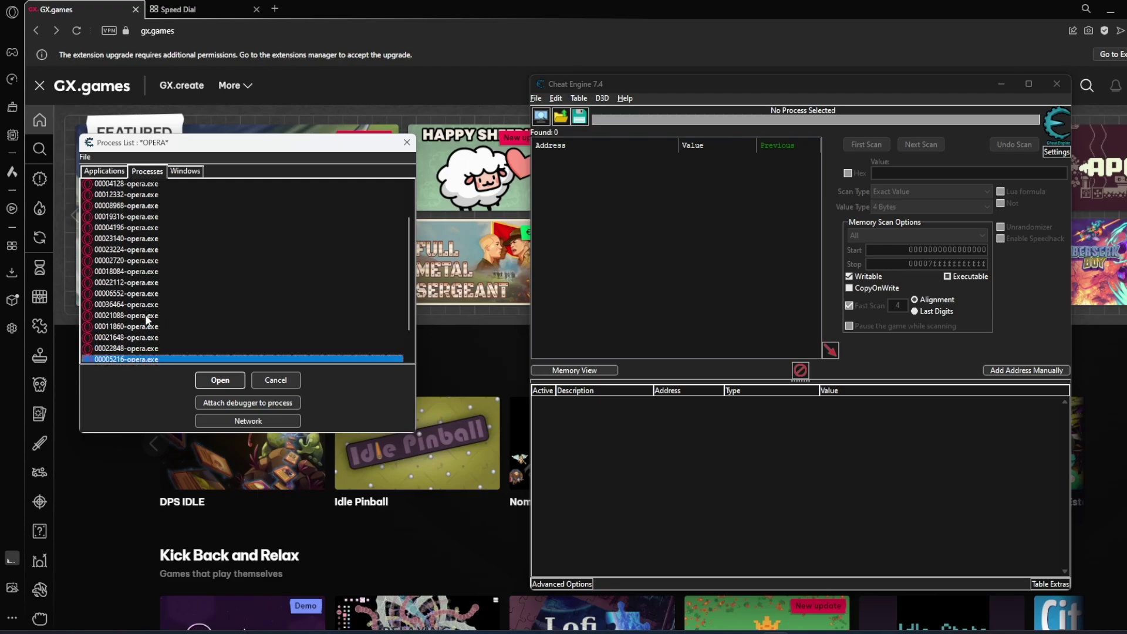
scroll(146, 315, "down", 1)
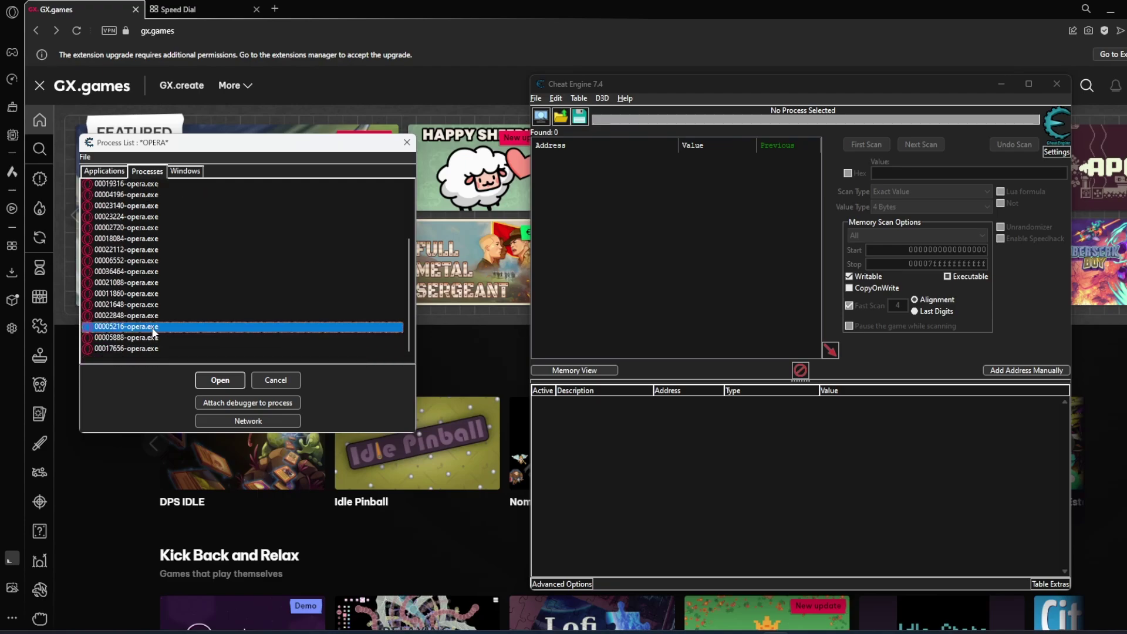
scroll(166, 309, "up", 3)
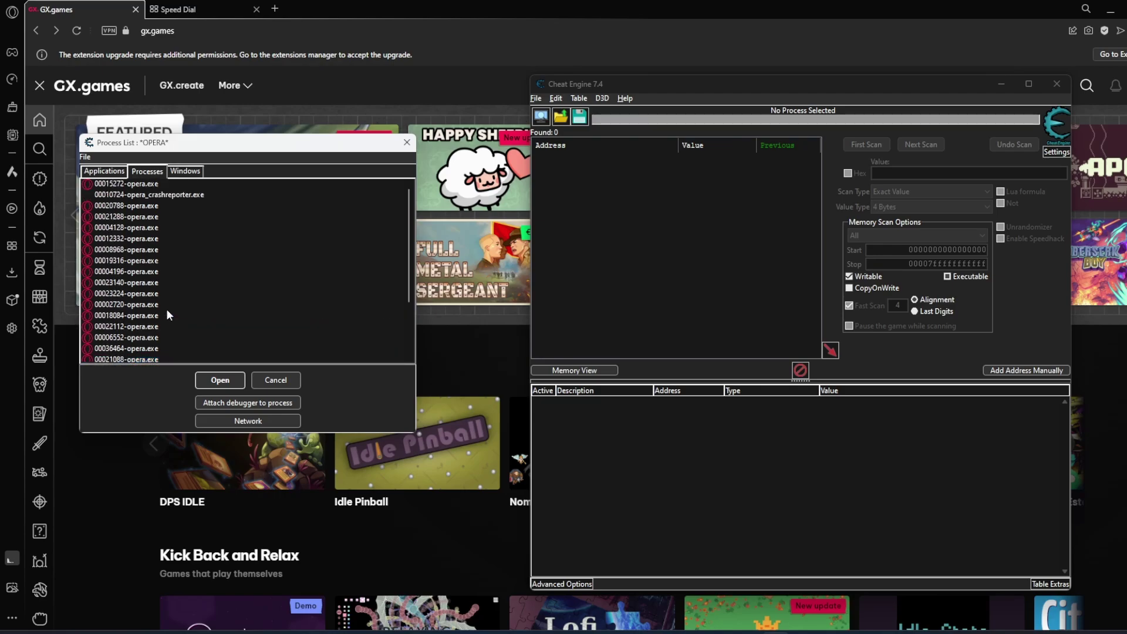
left_click(209, 380)
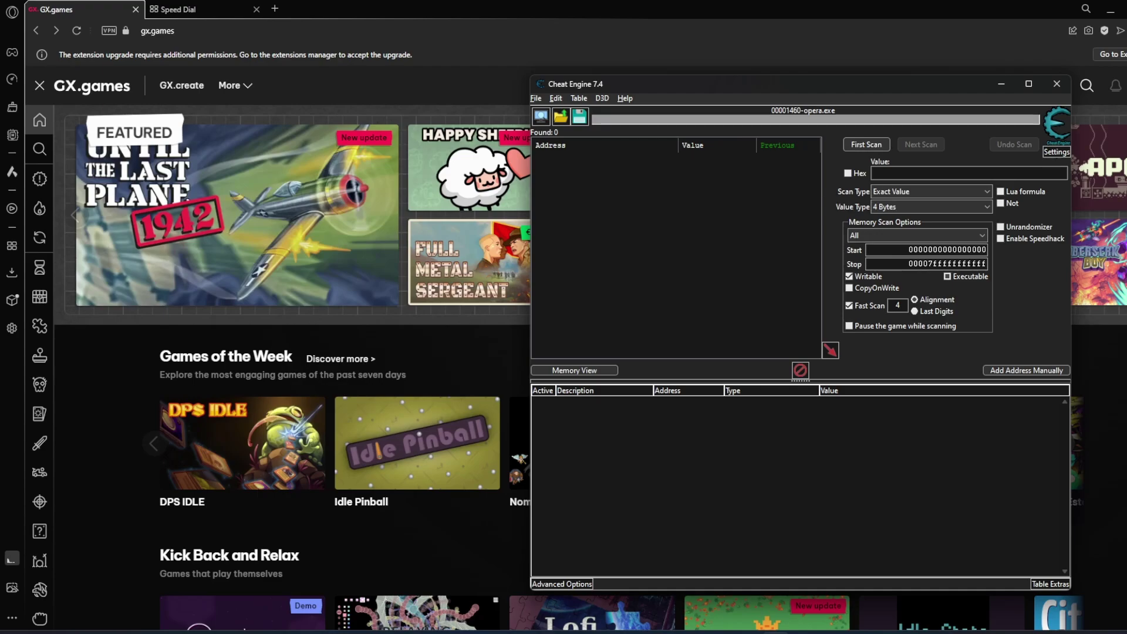
Step: Switch to the Opera browser and launch the Idle Pinball game from Games of the Week on GX.games
left_click(529, 328)
scroll(411, 329, "down", 2)
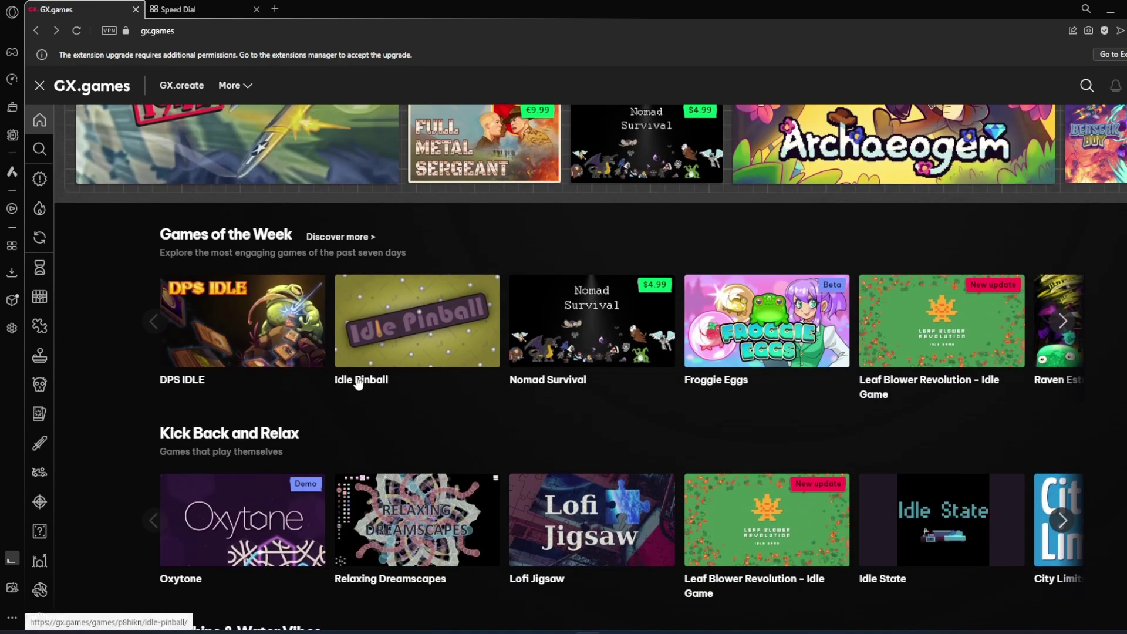
mouse_move(396, 319)
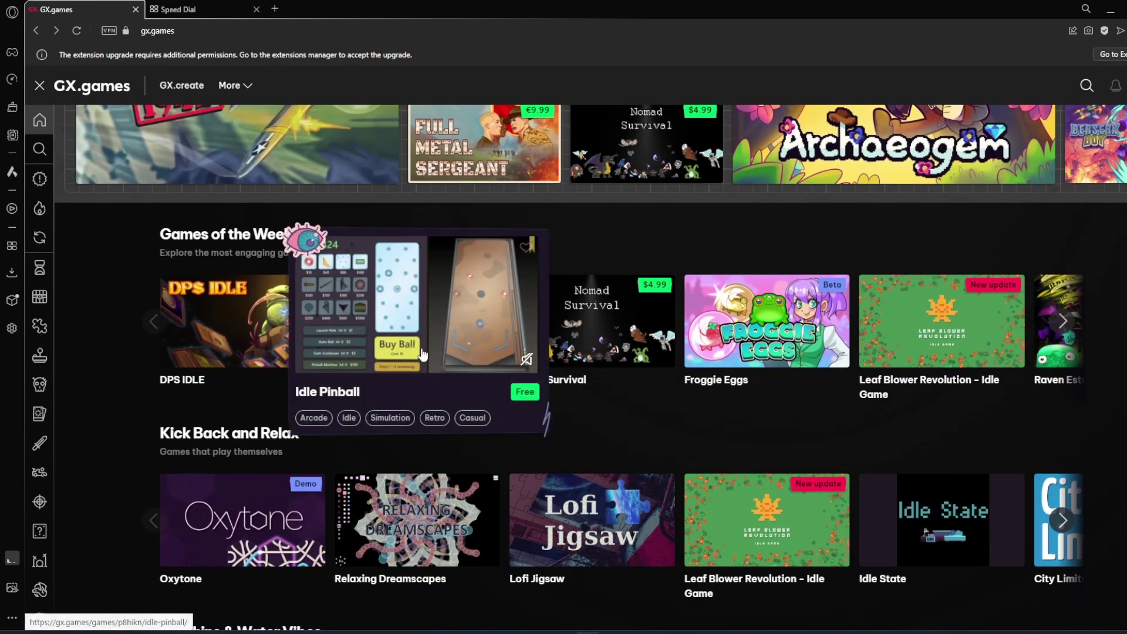
left_click(421, 351)
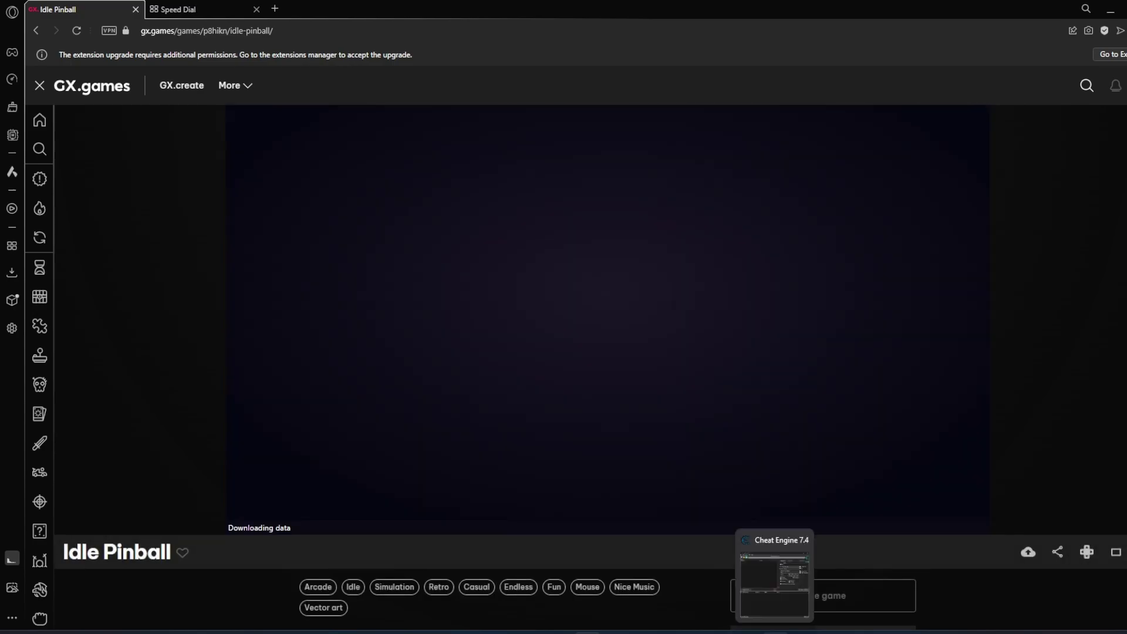
Step: Return to Cheat Engine, check the memory region types in the scan settings, including MEM_MAPPED, and confirm the settings
left_click(775, 566)
left_click(535, 98)
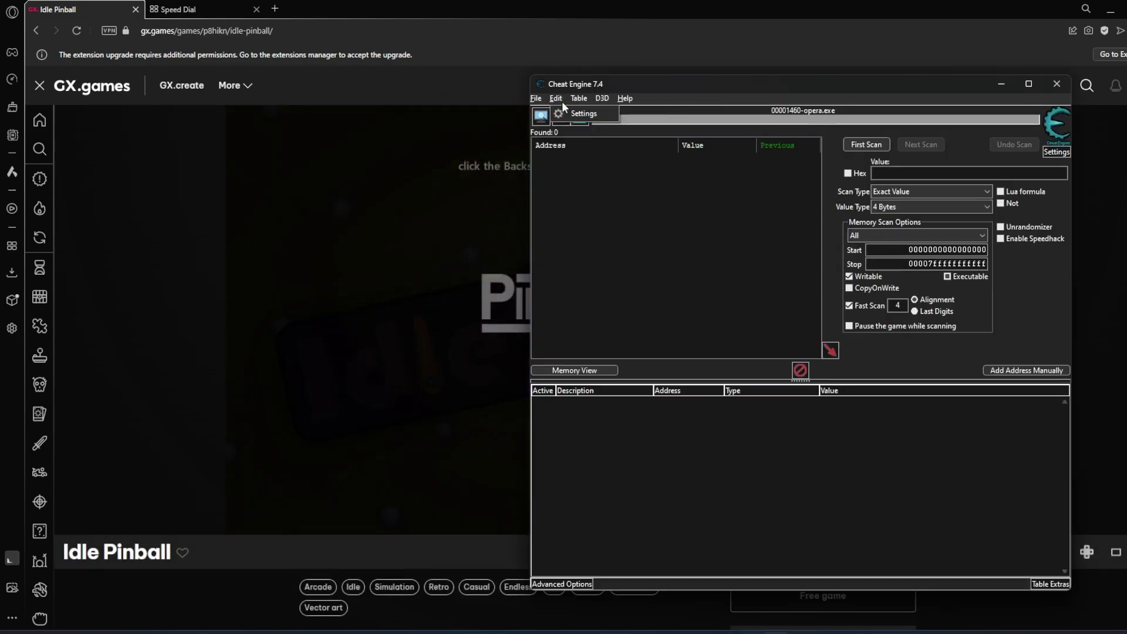
left_click(858, 278)
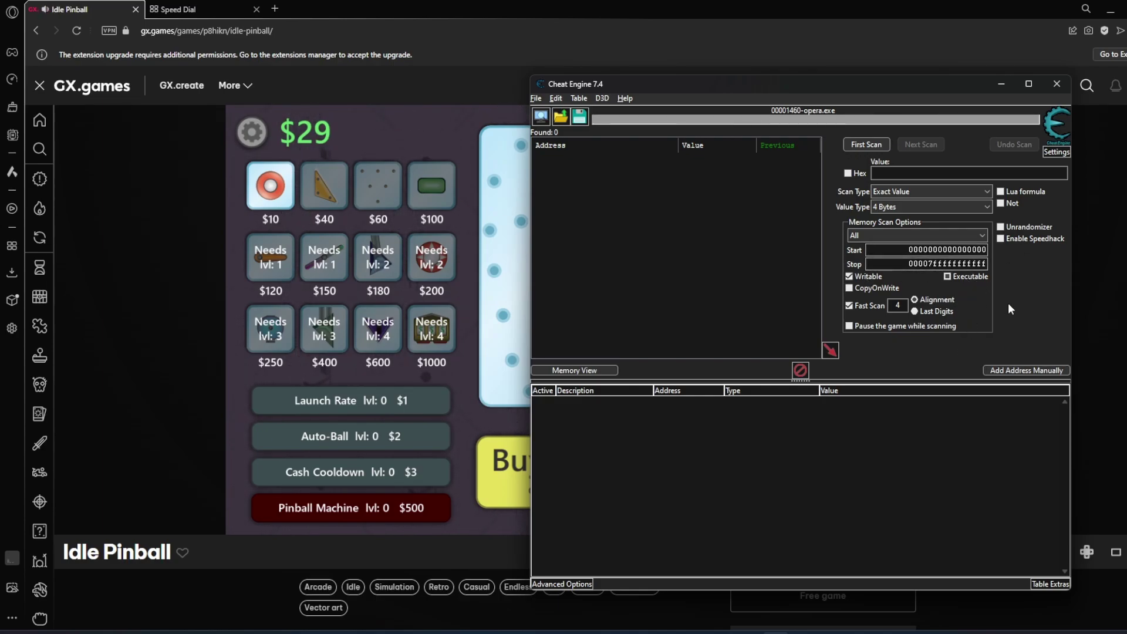
left_click(536, 99)
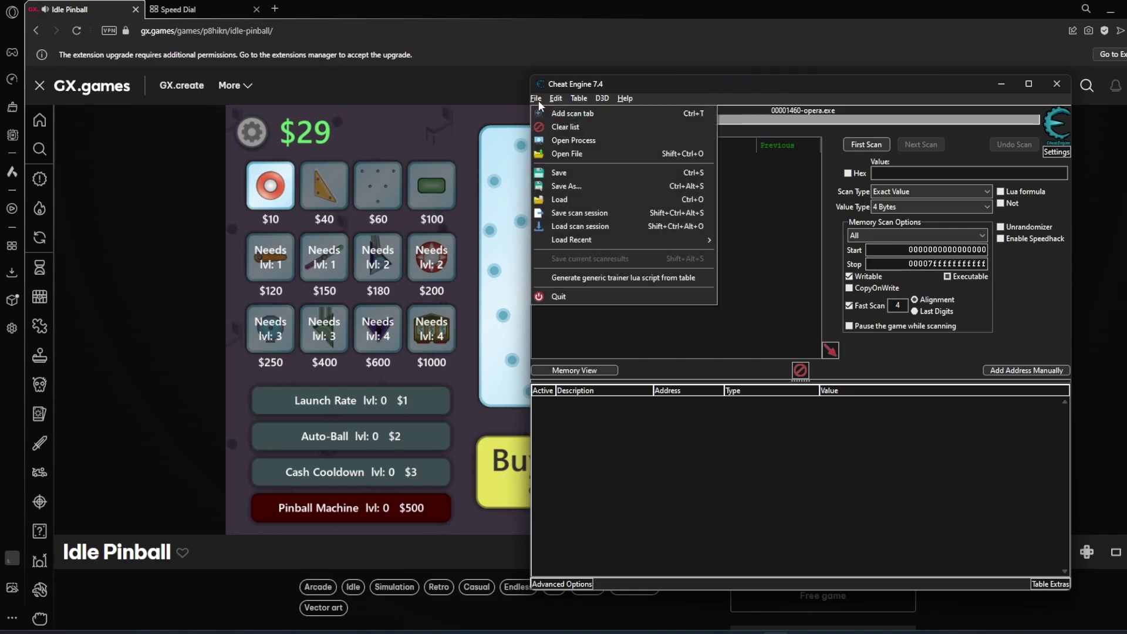
left_click(572, 111)
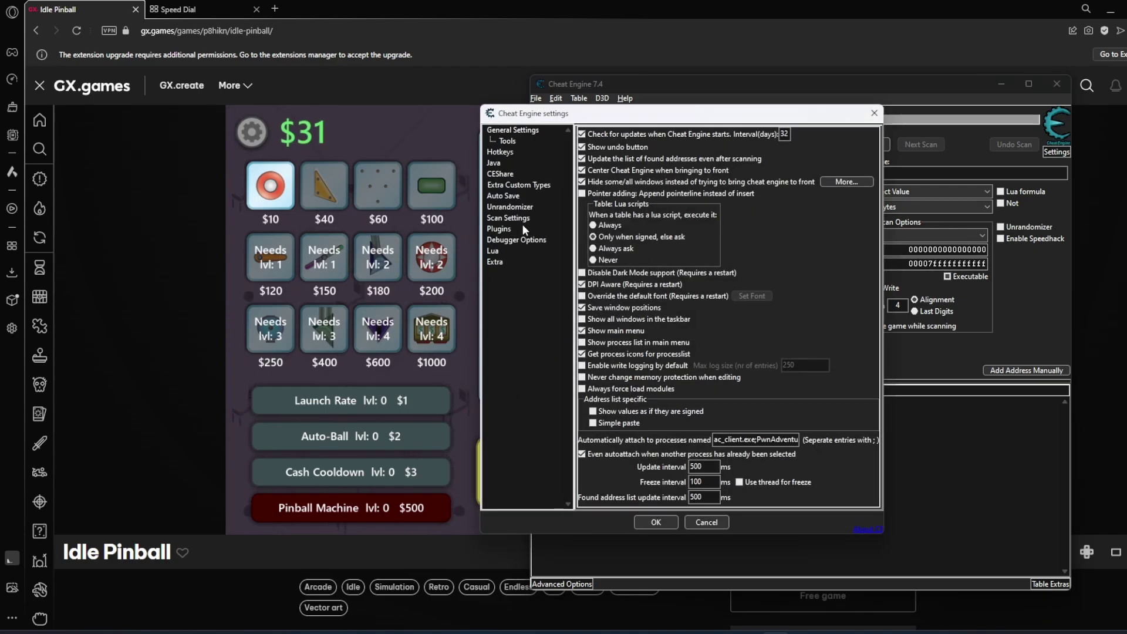
left_click(509, 218)
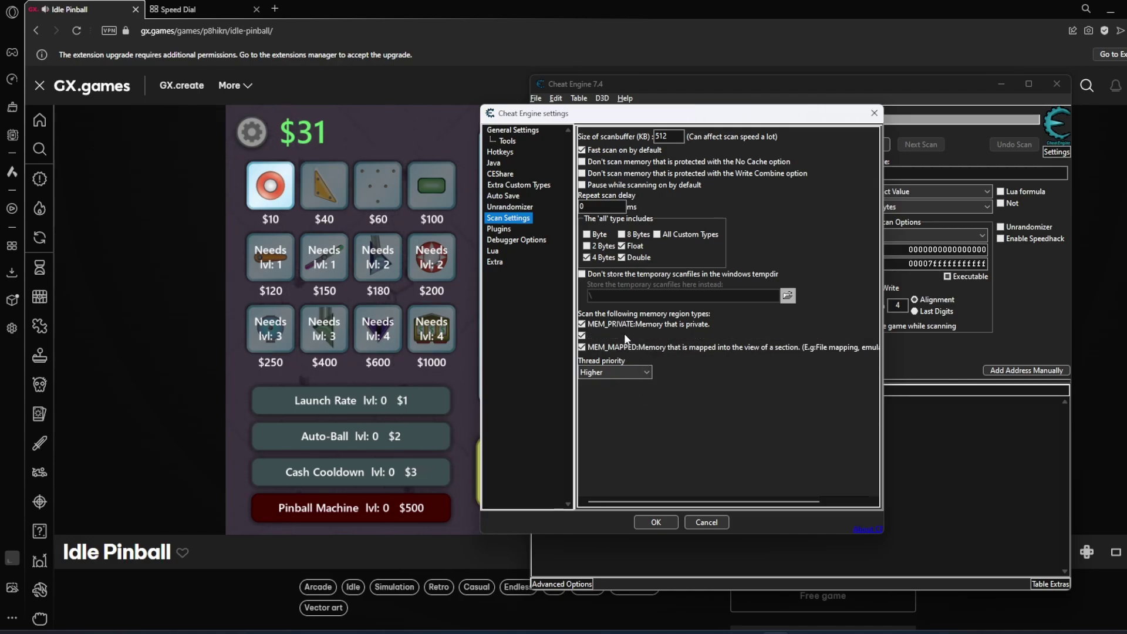
left_click(657, 522)
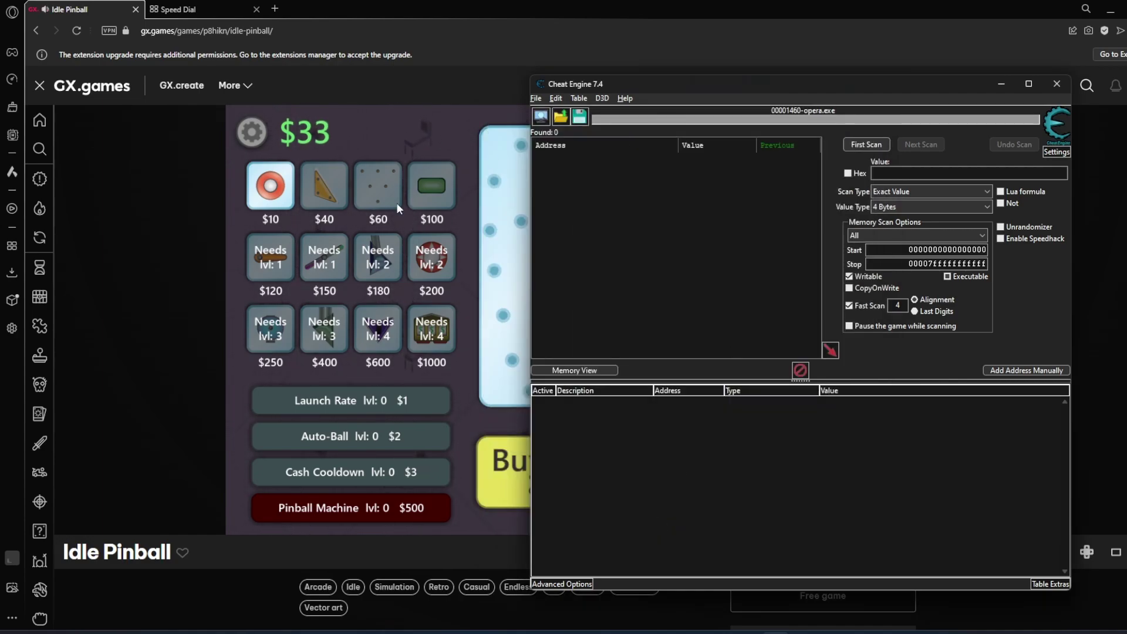
Step: Uncover more of the game behind the Cheat Engine window and set the scan's value type to All
left_click_drag(640, 82, 684, 83)
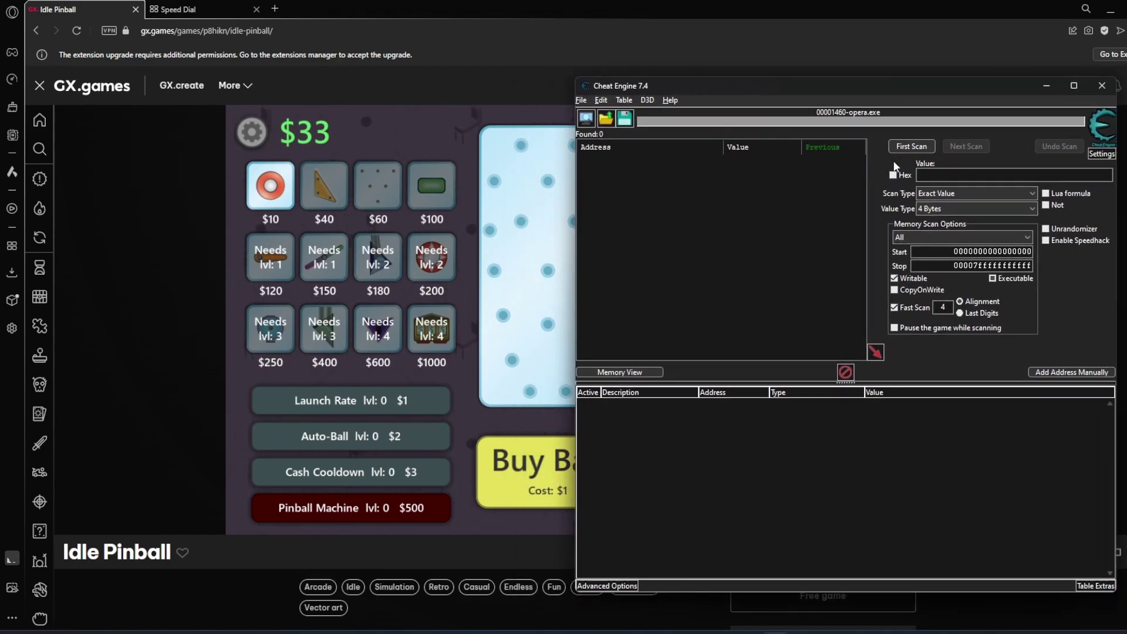
left_click(967, 207)
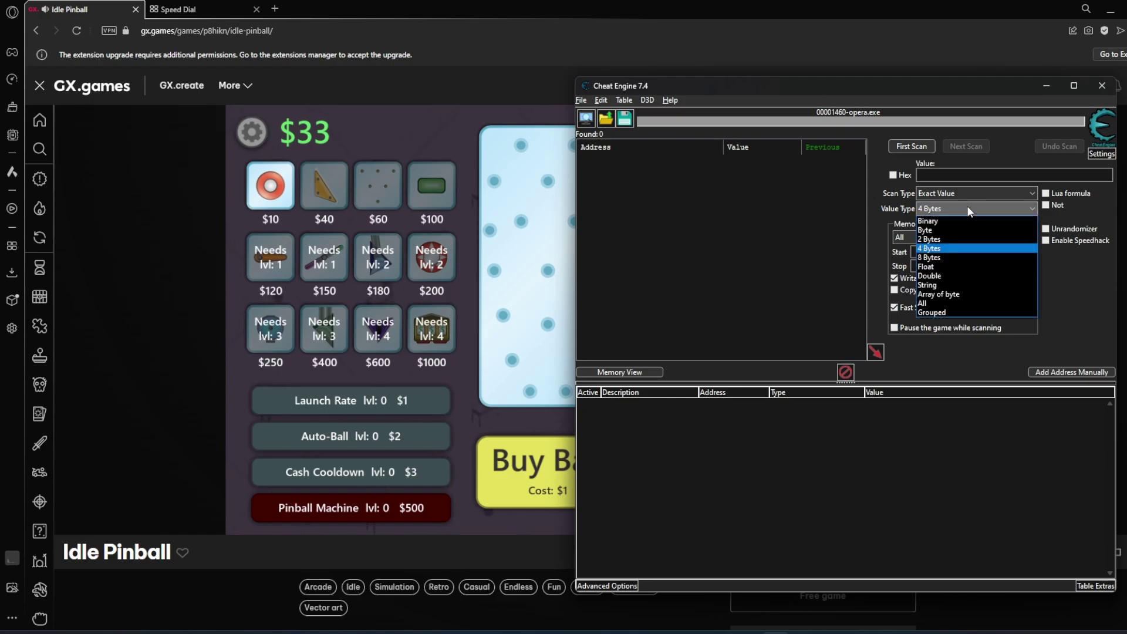
left_click(943, 304)
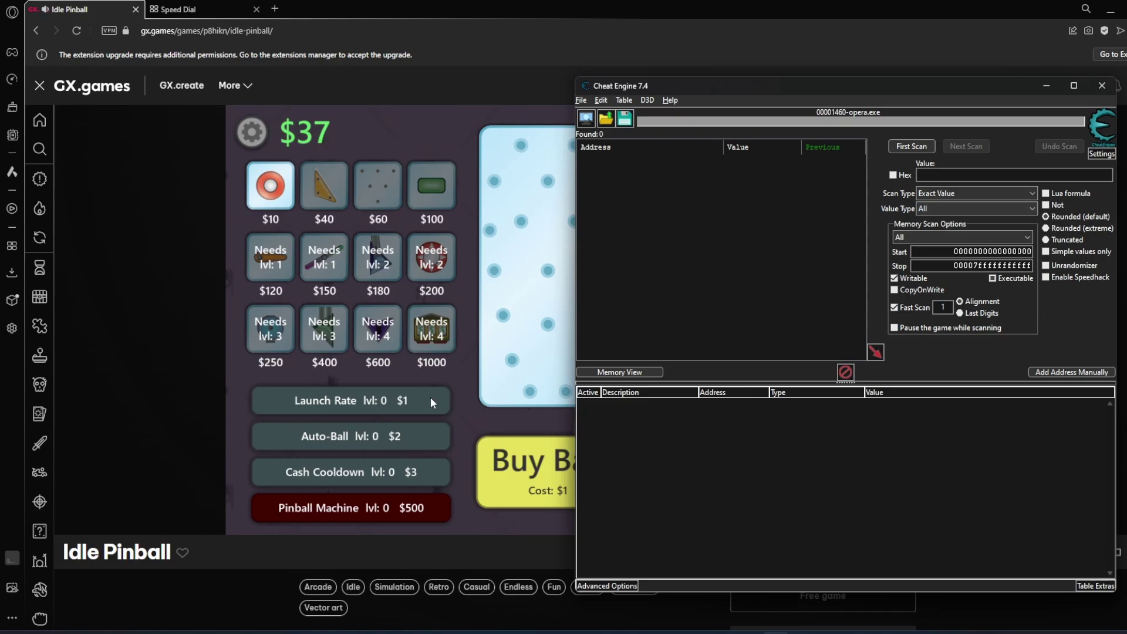
Step: Switch to the Idle Pinball game, buy two balls and upgrade Auto-Ball to level 1
left_click(464, 384)
left_click(563, 479)
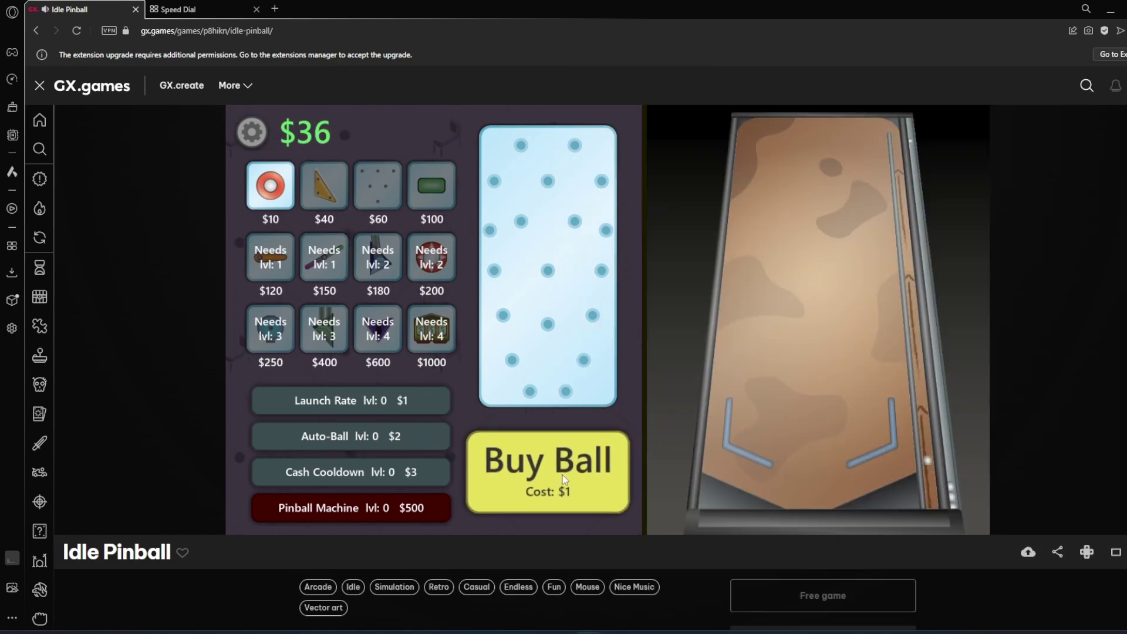
left_click(558, 476)
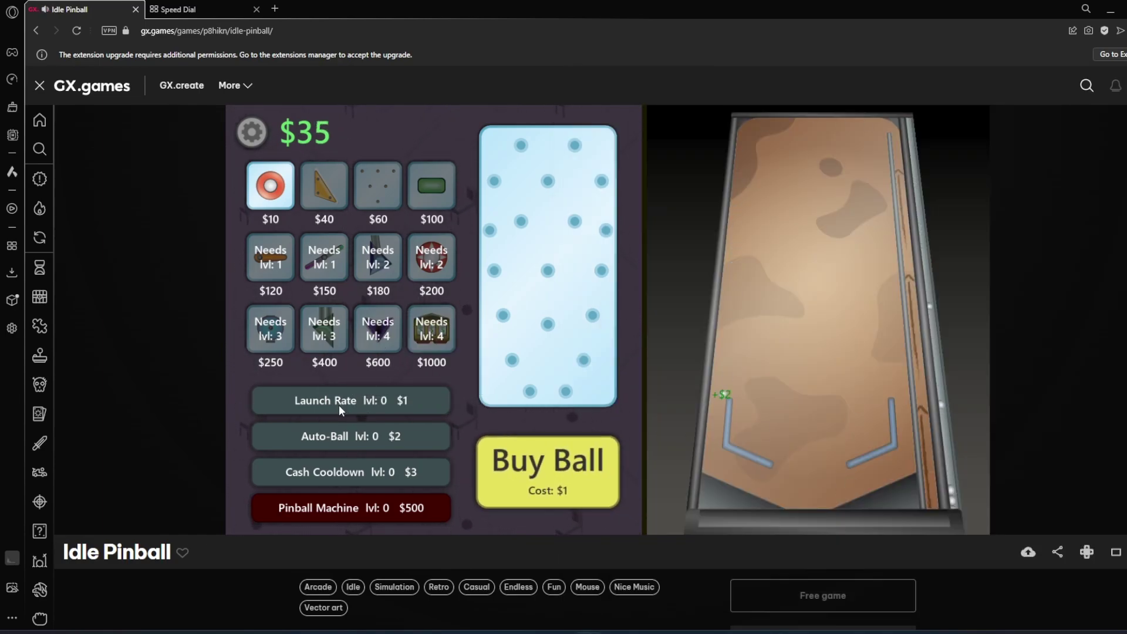
left_click(370, 441)
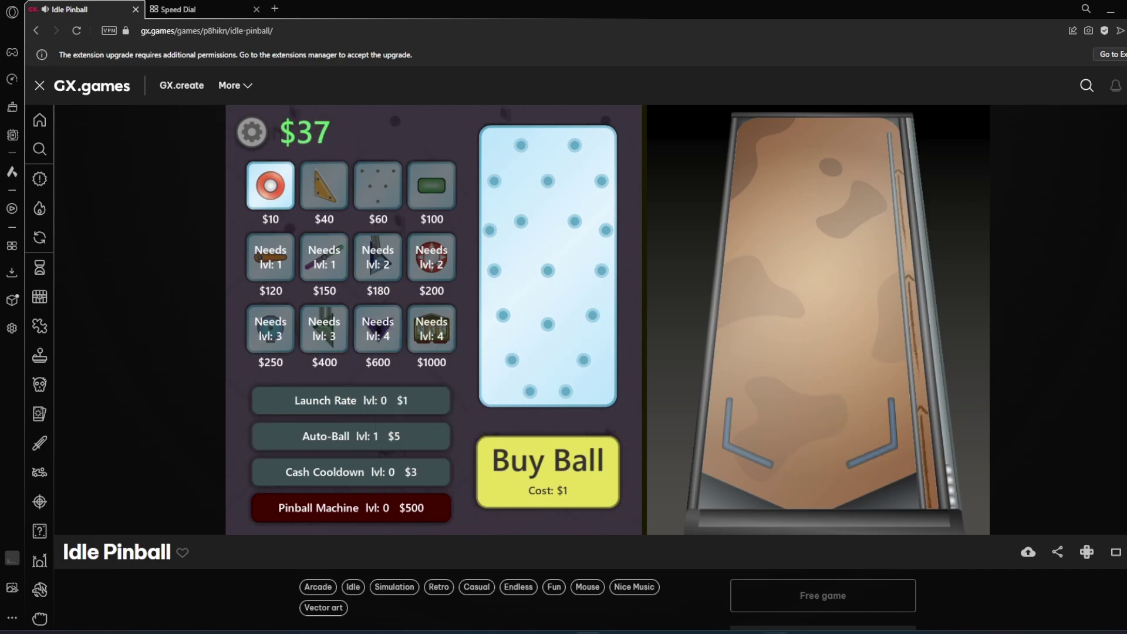
Step: Return to Cheat Engine and run a first scan for the exact value 1, the Auto-Ball level
key("alt+Tab")
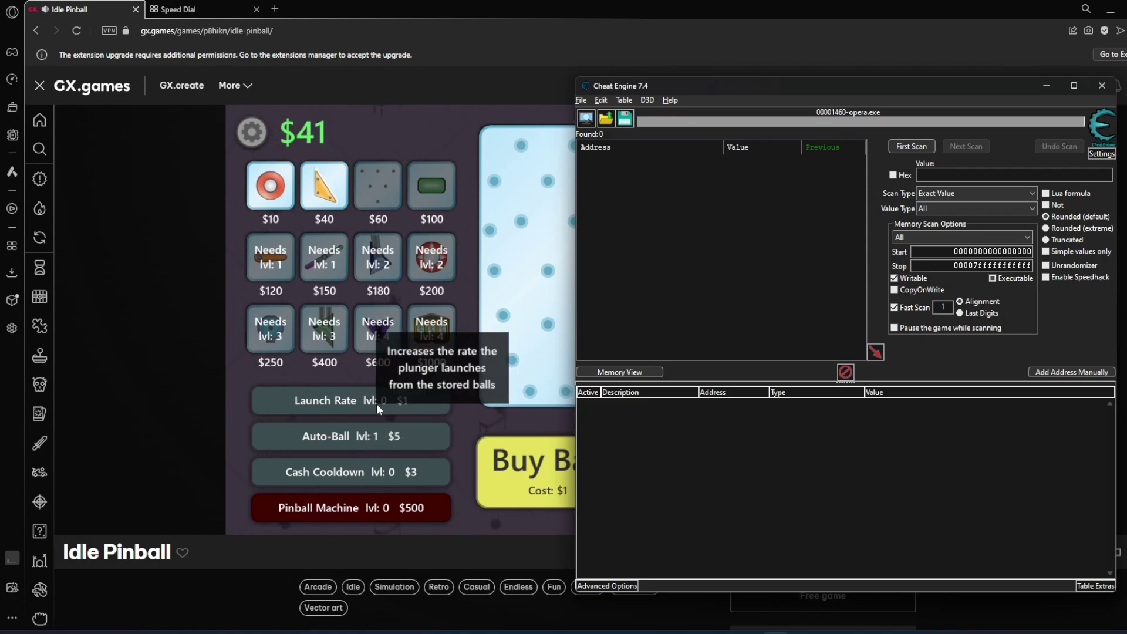
left_click(939, 174)
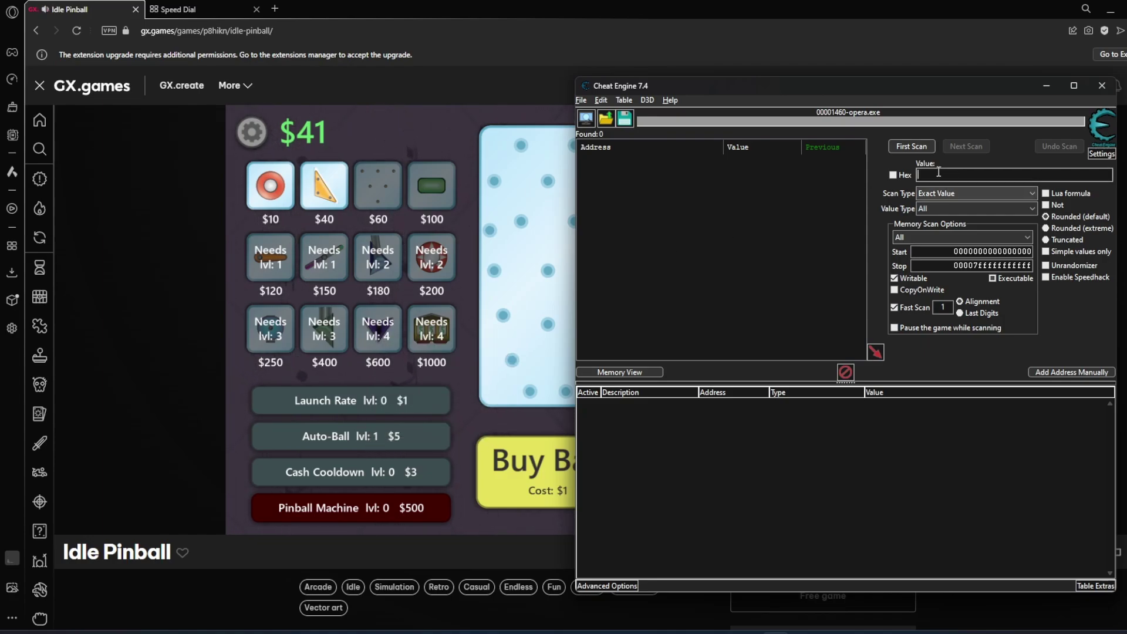
type("1")
left_click(909, 147)
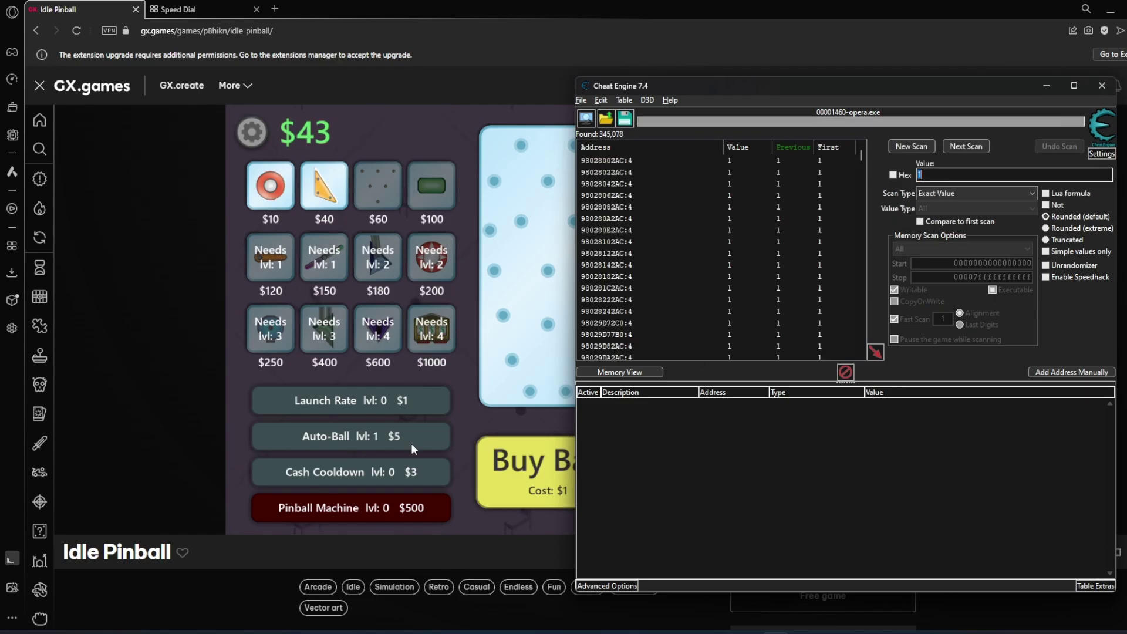
Step: Upgrade Auto-Ball to level 3 in the game and narrow the Cheat Engine results with a next scan for 3
left_click(411, 443)
left_click(411, 443)
key("alt+Tab")
type("3")
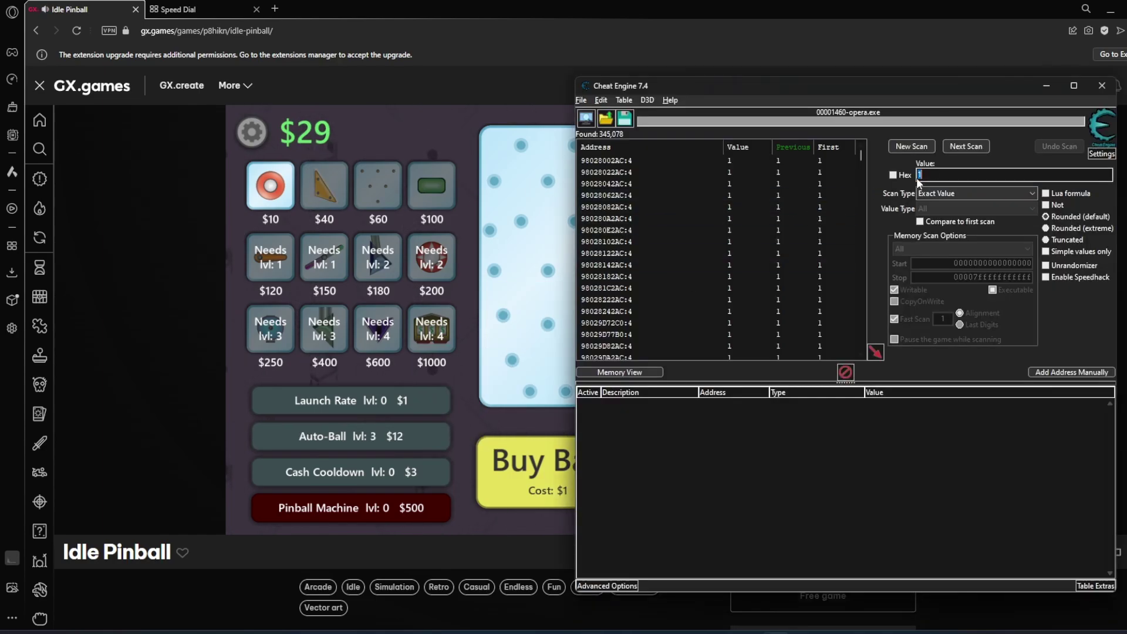
left_click(973, 147)
Step: Upgrade Auto-Ball to level 5 in the game and narrow the Cheat Engine results with a next scan for 5
left_click(403, 431)
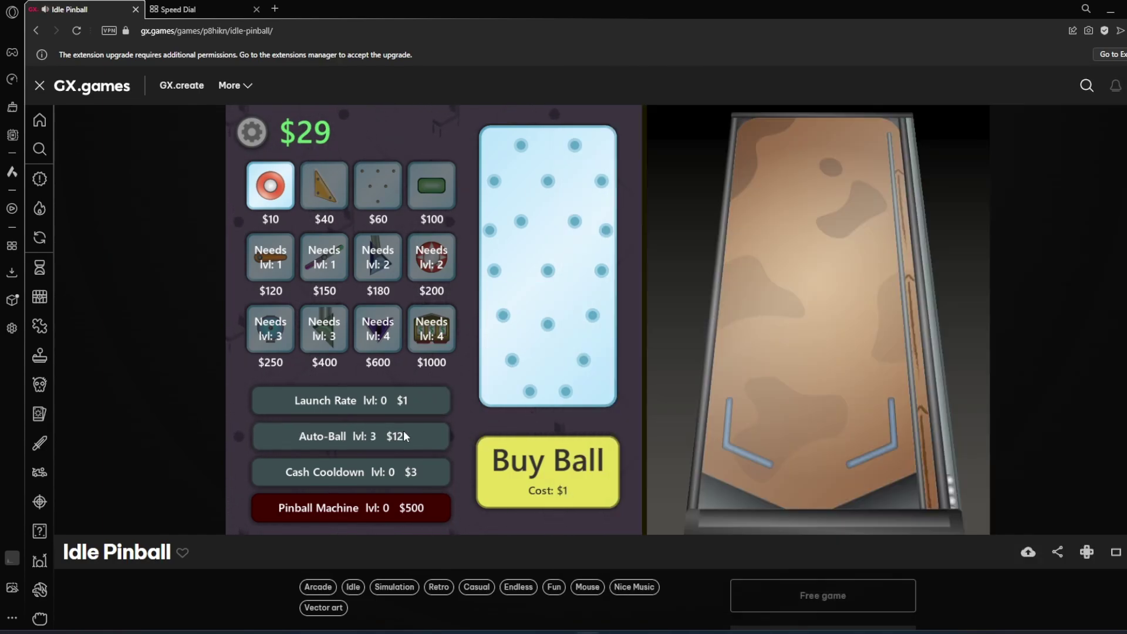
left_click(403, 431)
left_click(403, 431)
key("alt+Tab")
type("5")
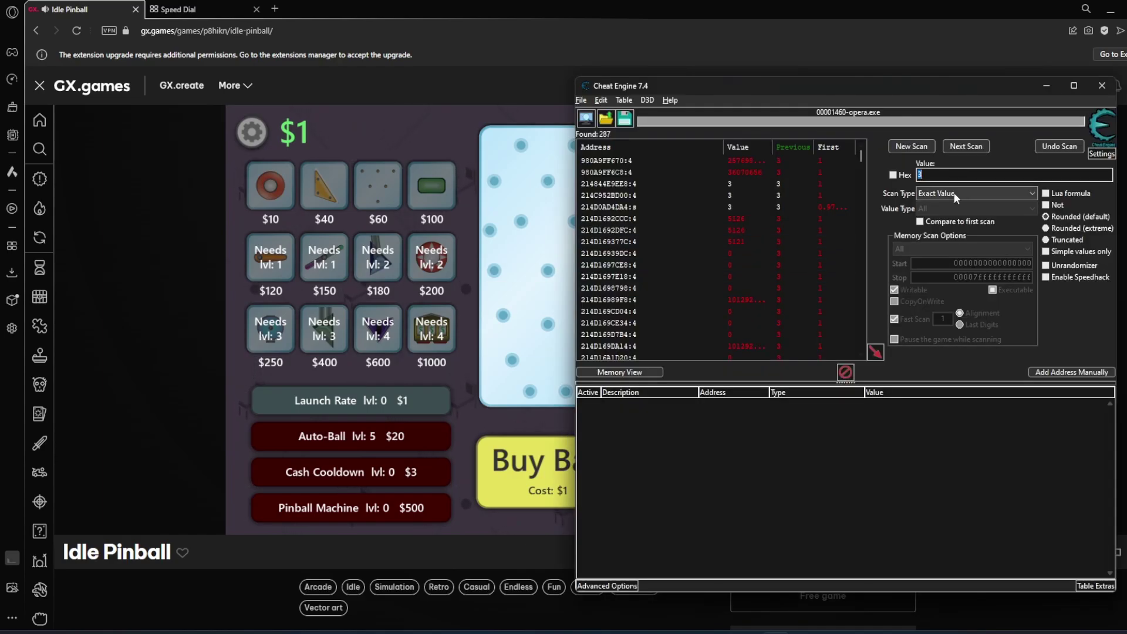
left_click(966, 147)
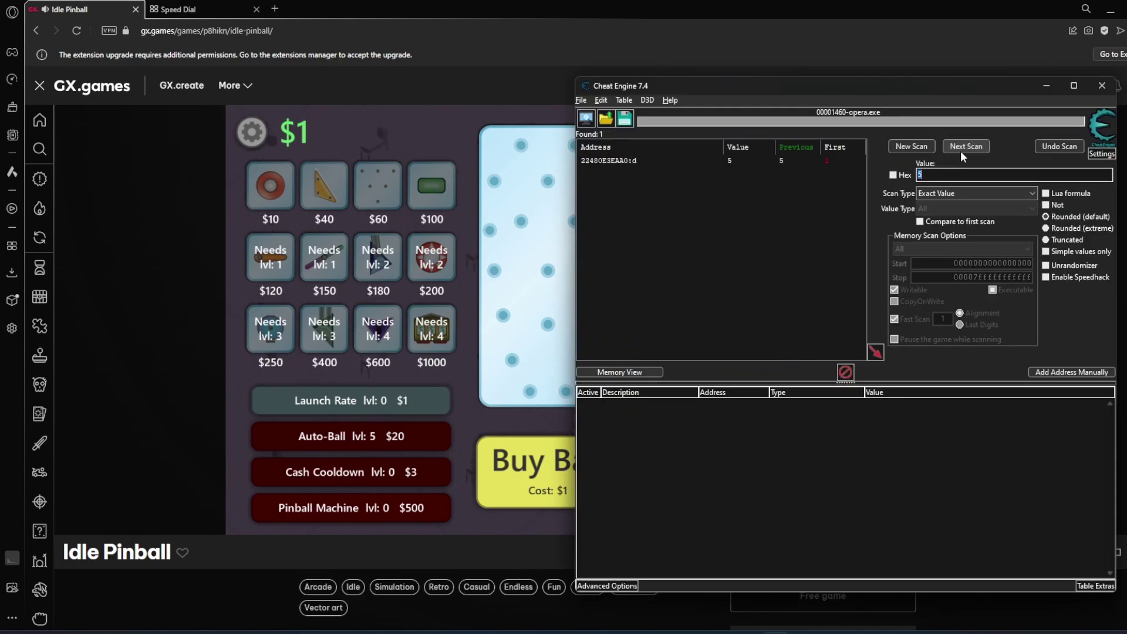
Step: Add the found Auto-Ball address to the address list, set its value to 200 and return to the game
double_click(729, 161)
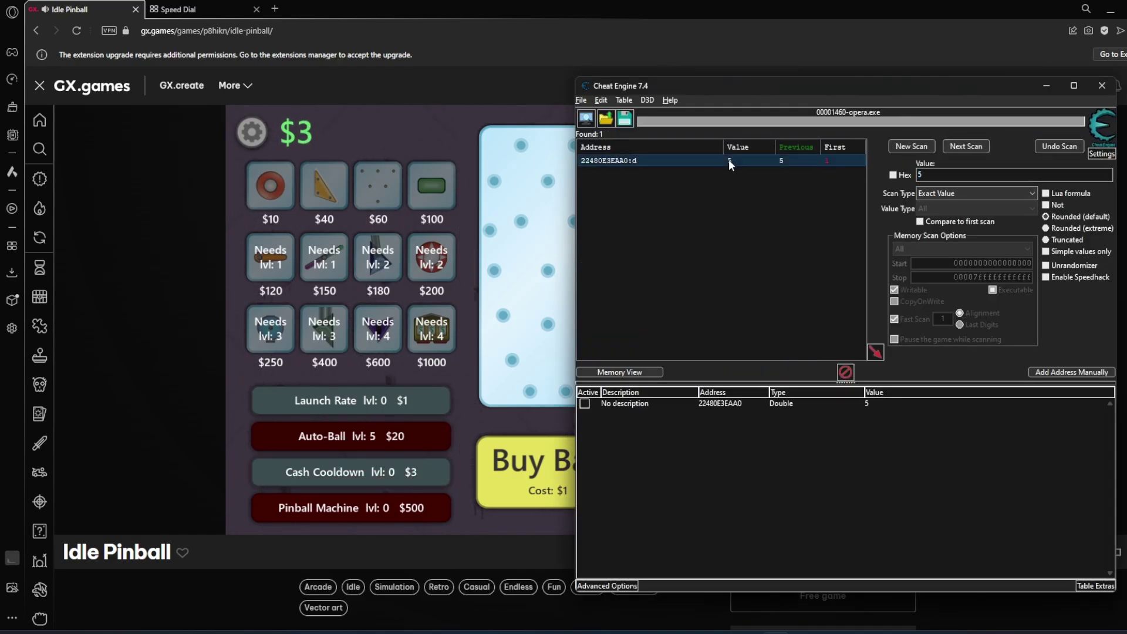
double_click(881, 406)
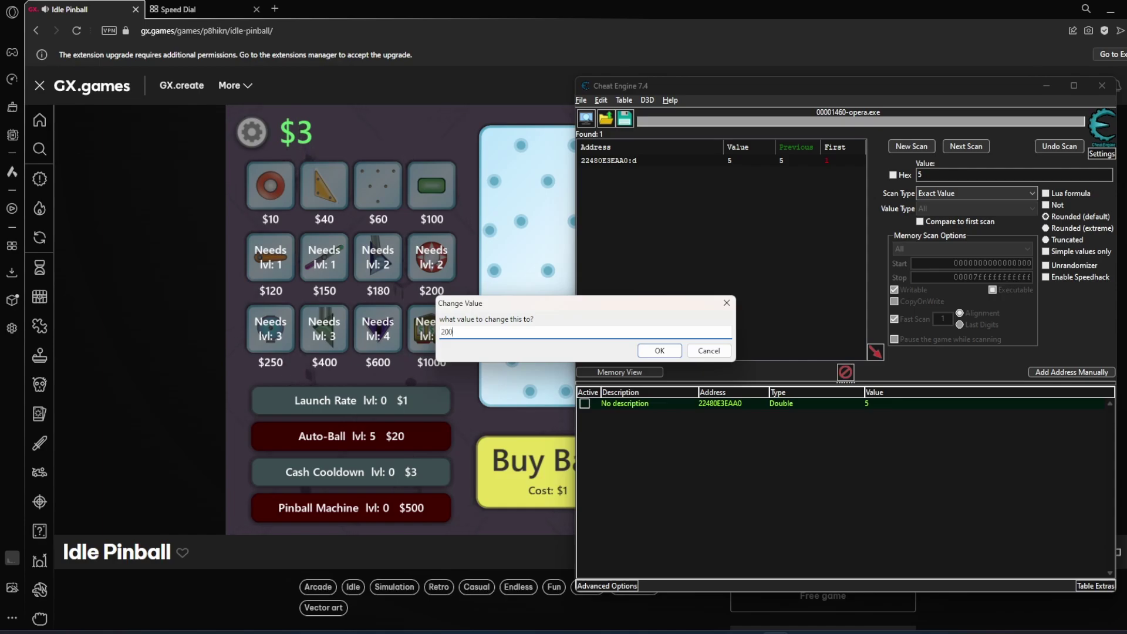
type("200")
key("Return")
left_click(502, 415)
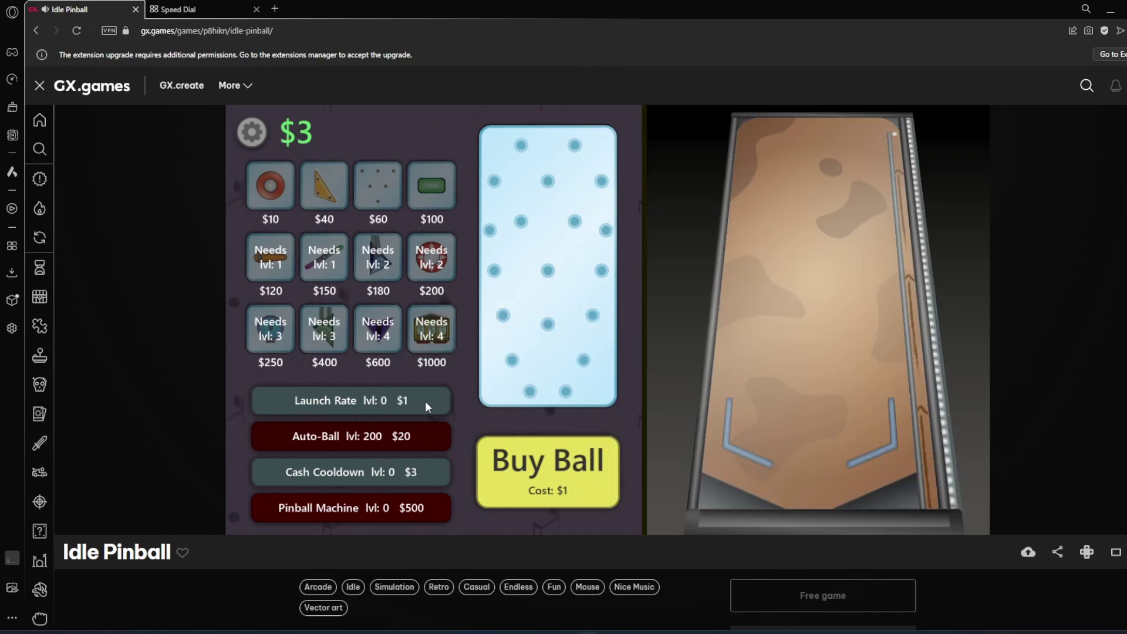
Step: Upgrade Launch Rate to level 2 in the Idle Pinball game
key("alt+Tab")
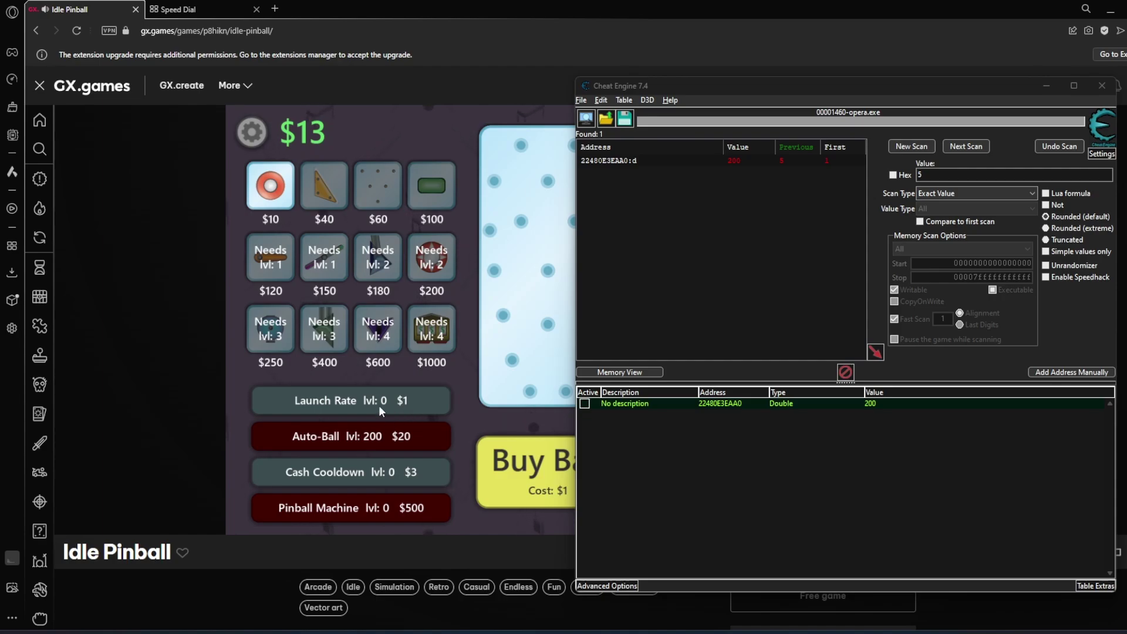
left_click(355, 408)
left_click(358, 411)
left_click(357, 411)
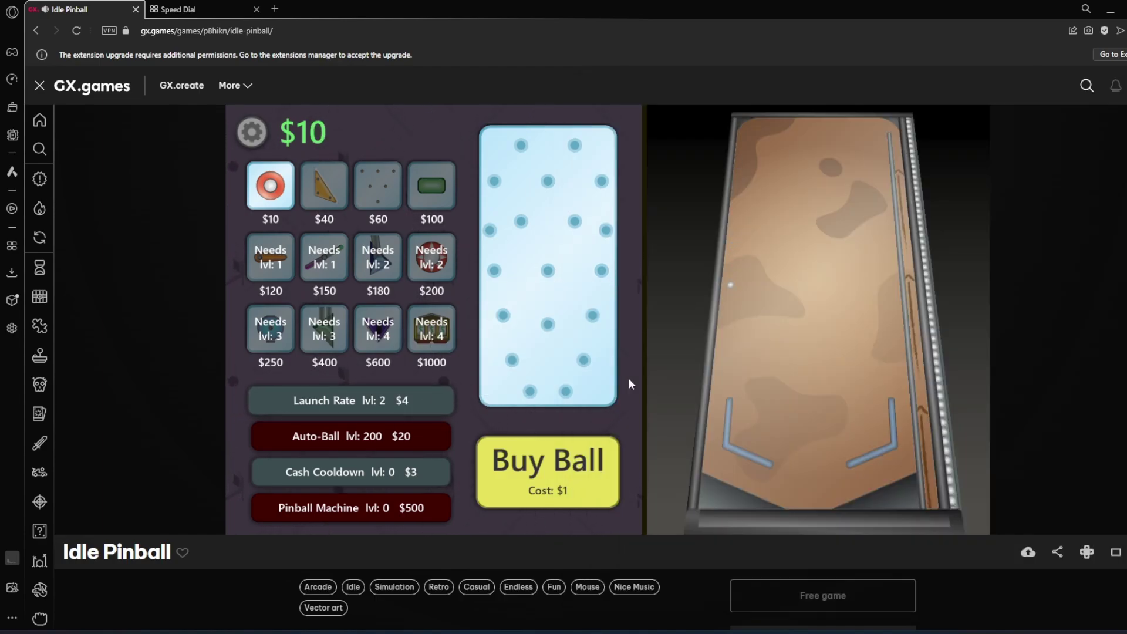
Step: Switch to Cheat Engine and run a new first scan for the value 2, the Launch Rate level
key("alt+Tab")
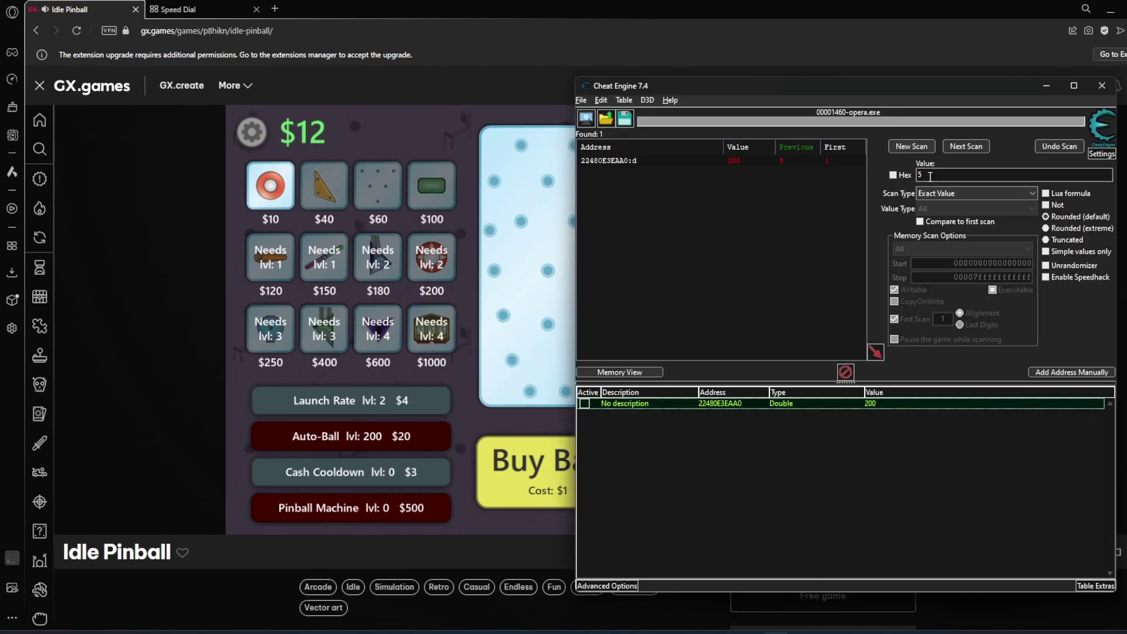
left_click(911, 149)
left_click(911, 150)
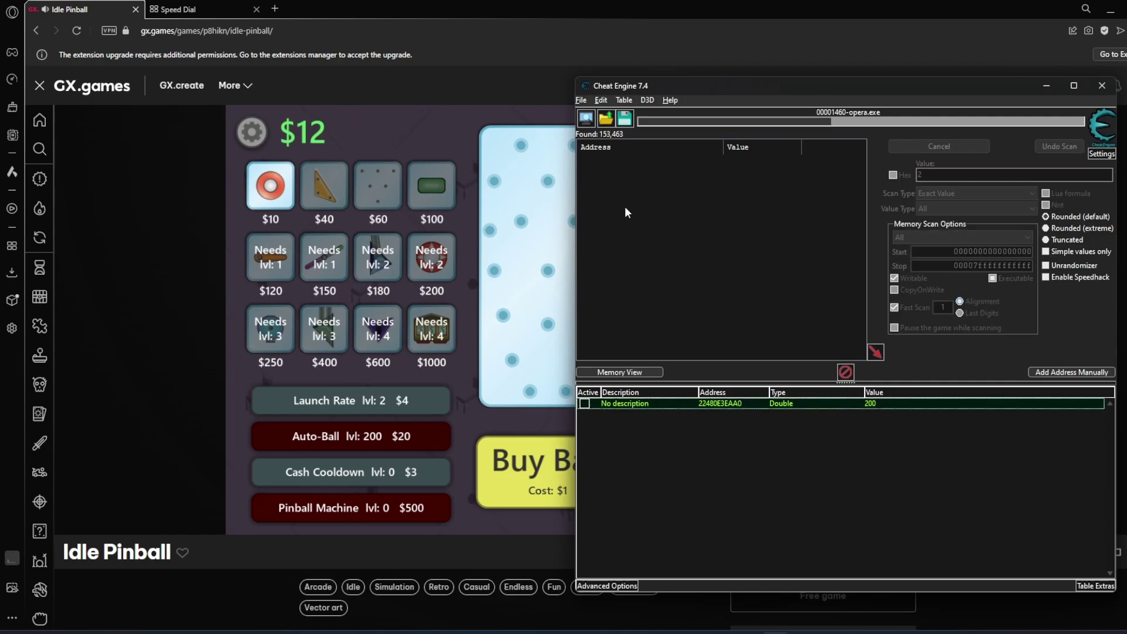
Step: Upgrade Launch Rate to level 3 in the game and run a next scan for 3 in Cheat Engine
left_click(407, 395)
key("alt+Tab")
type("3")
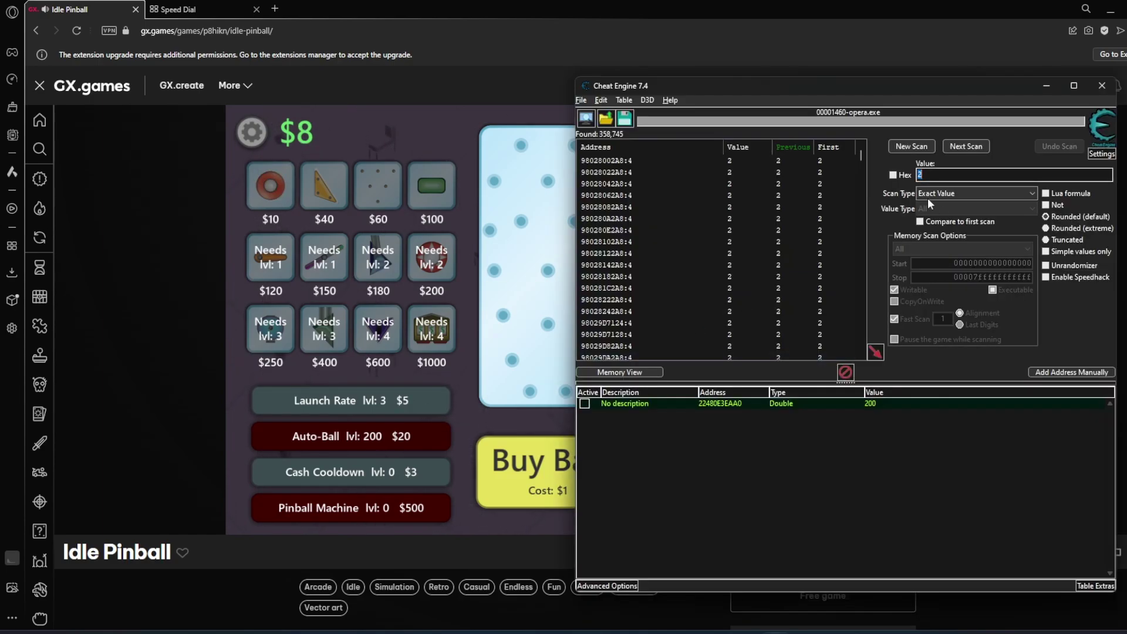
key("Return")
Step: Upgrade Launch Rate to level 4 in the game and run a next scan for 4 in Cheat Engine
left_click(428, 396)
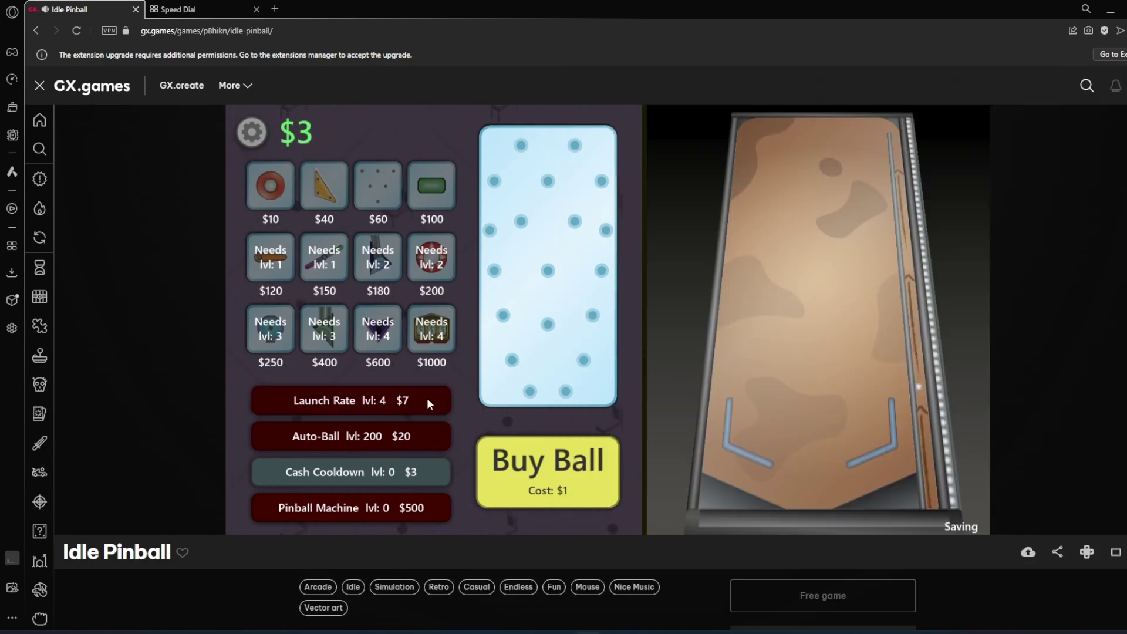
key("alt+Tab")
type("4")
left_click(966, 146)
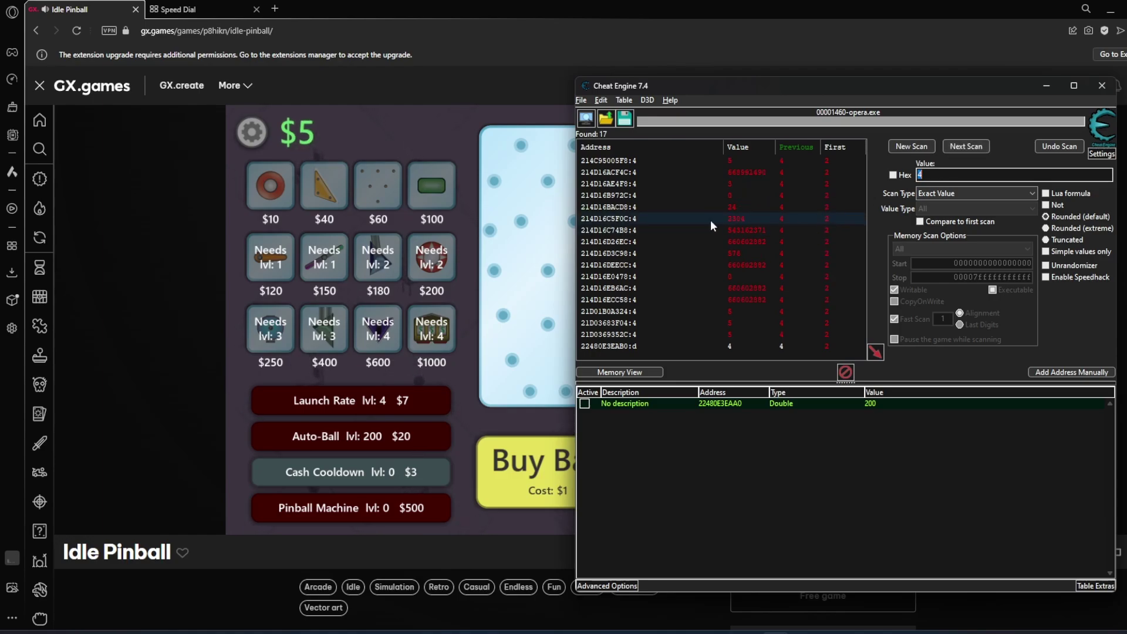
Step: Add the double-type result still holding 4 to the address list, set its value to 200 and return to the game
double_click(643, 345)
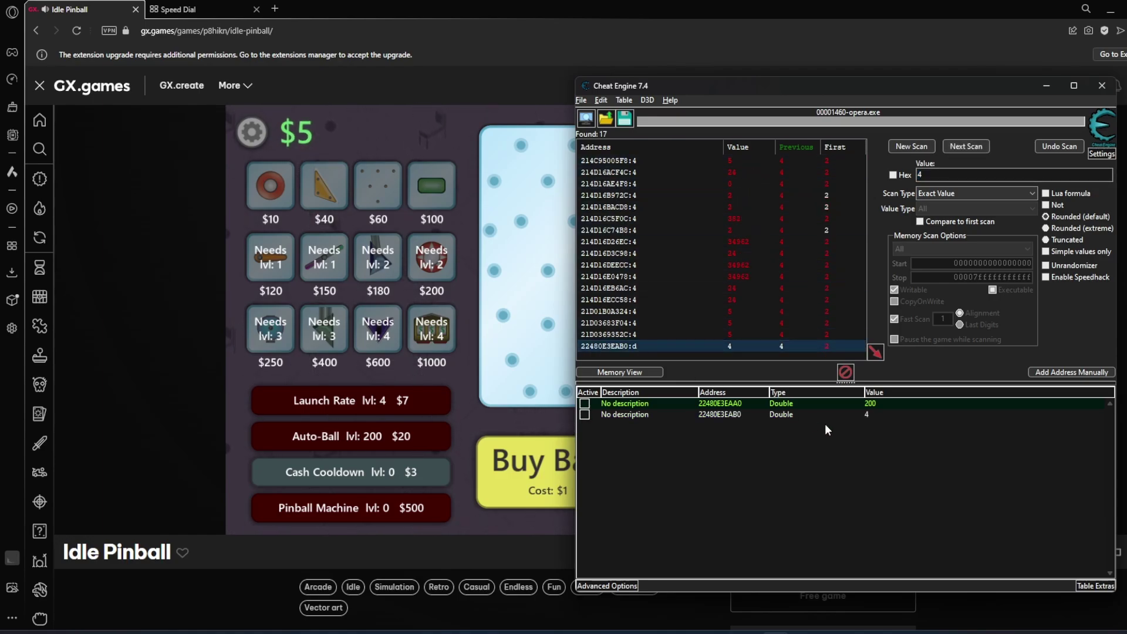
left_click(881, 414)
double_click(882, 414)
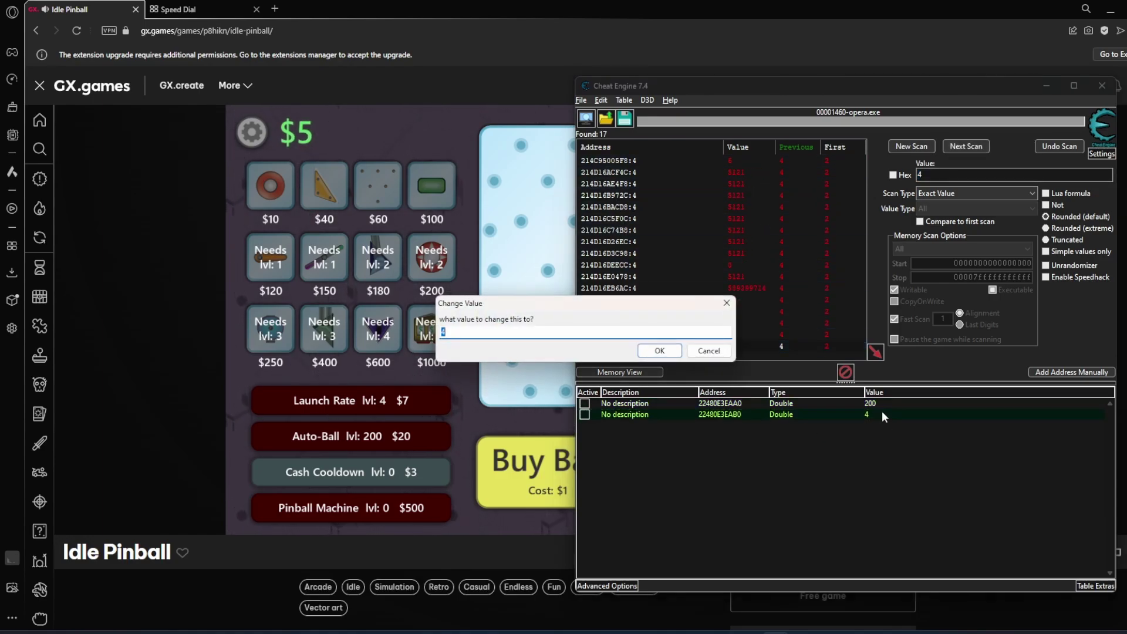
type("200")
key("Return")
left_click(499, 399)
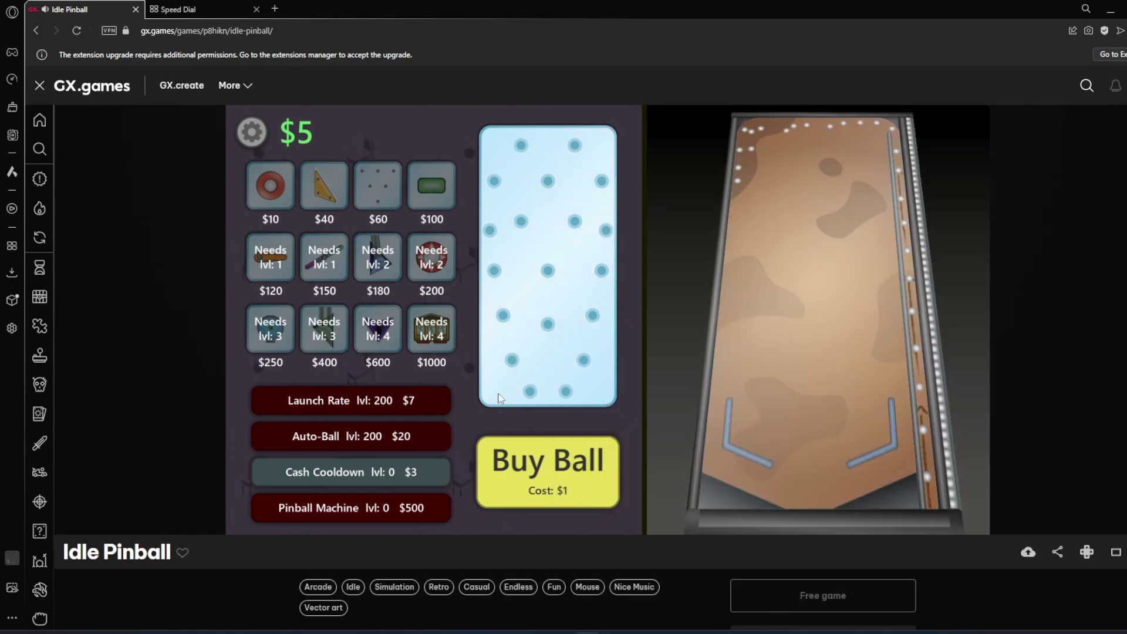